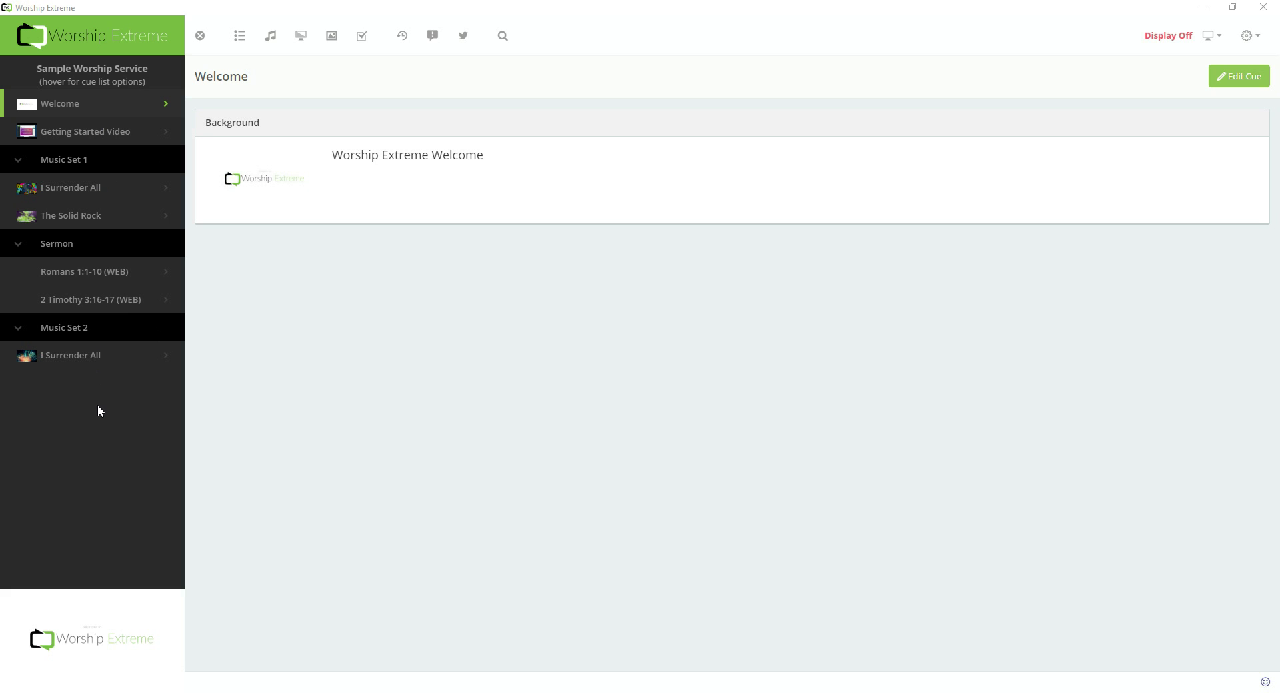
Add a new section named "More Scripture" to the cue list
mouse_move(65, 83)
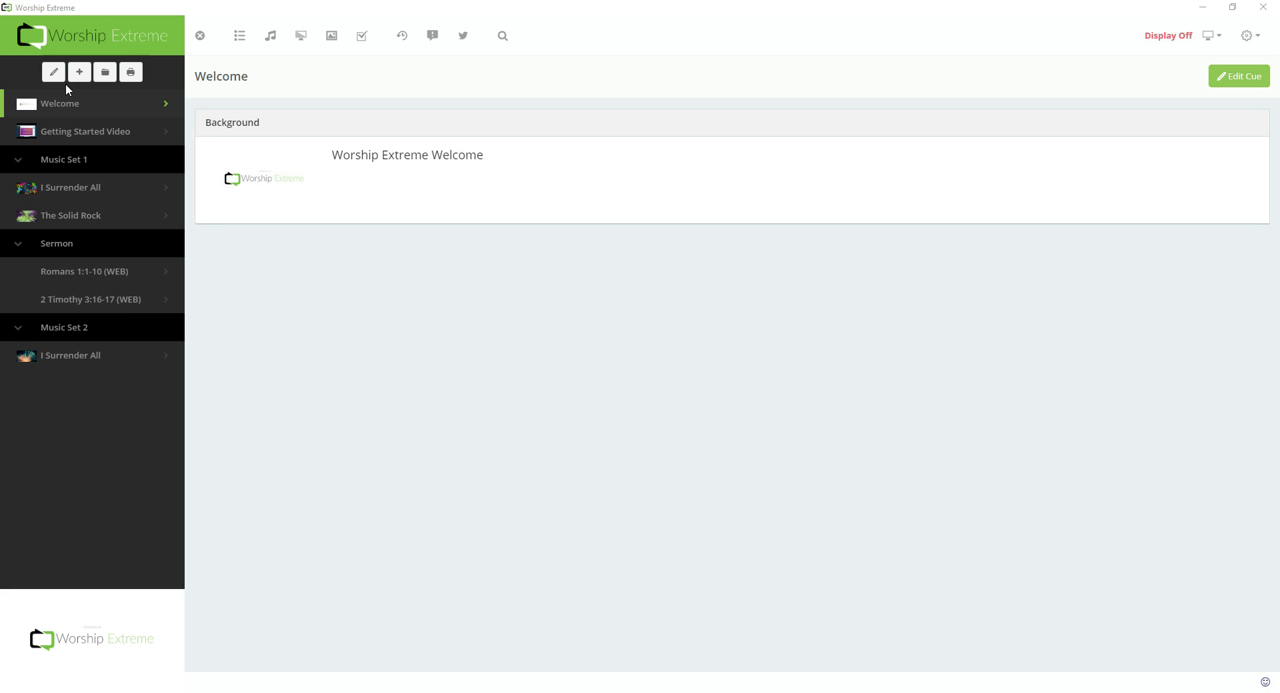
left_click(104, 73)
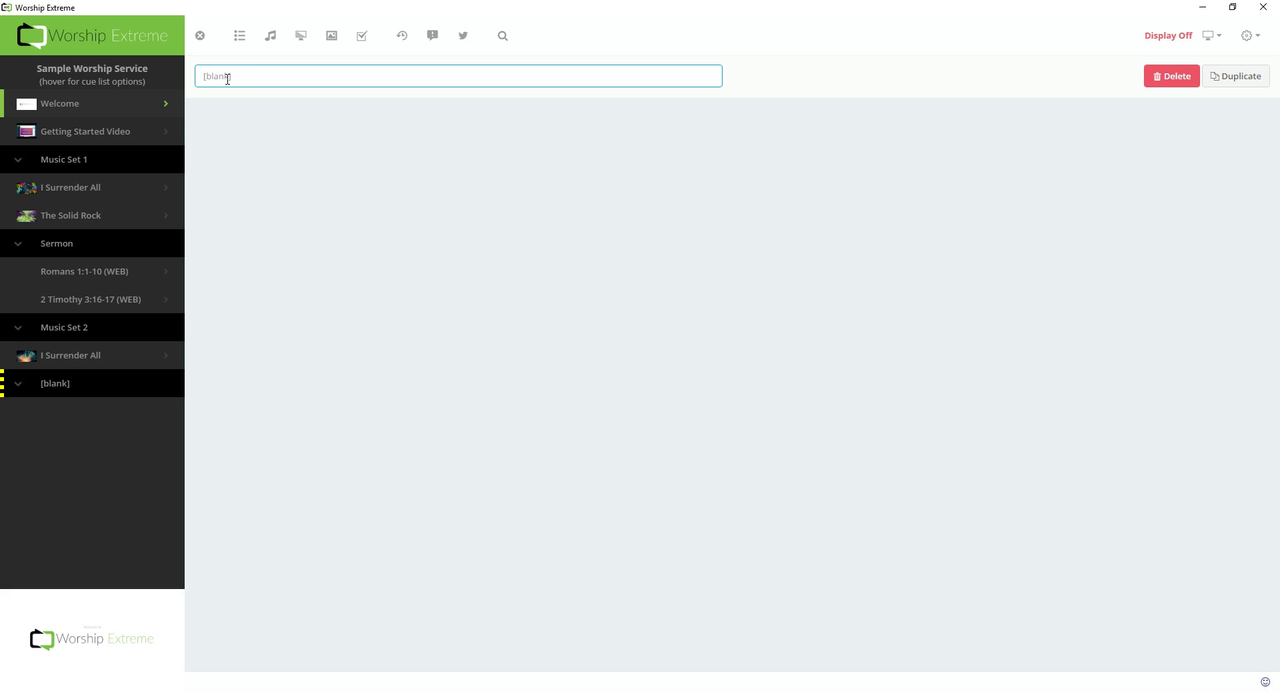
type("More Scripture")
key("Return")
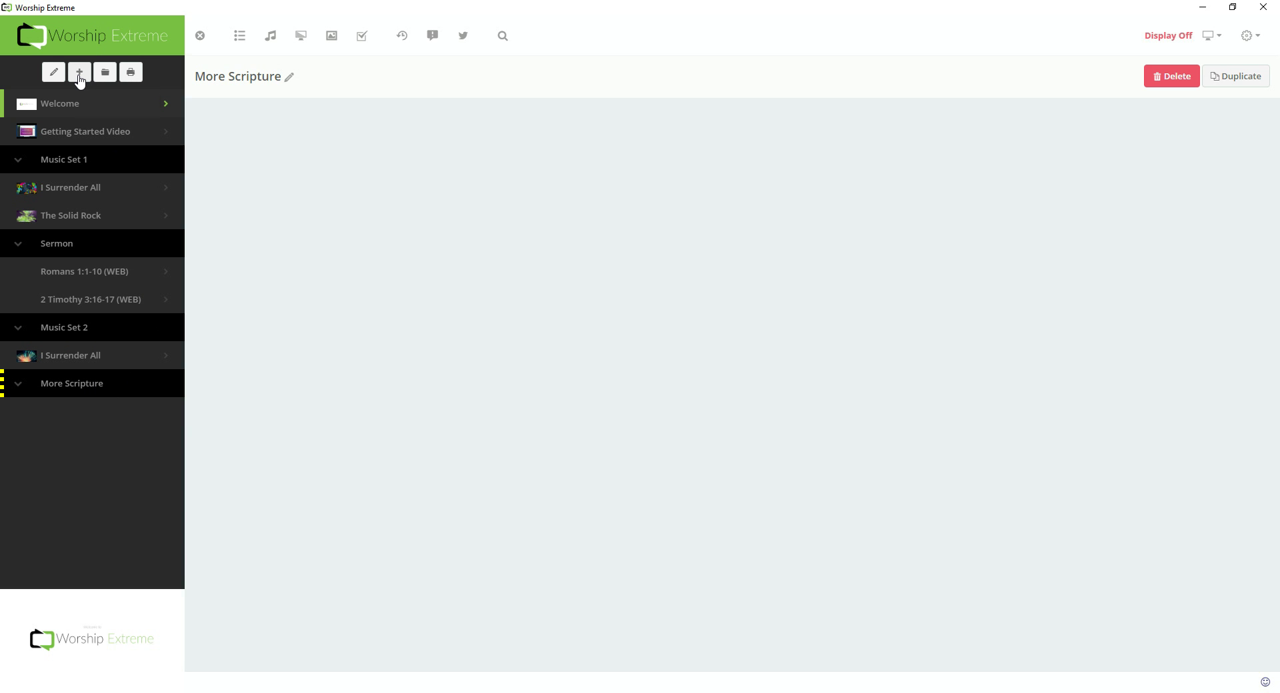
Add a Scripture cue for Genesis 1:2 under the More Scripture section and launch it
left_click(79, 72)
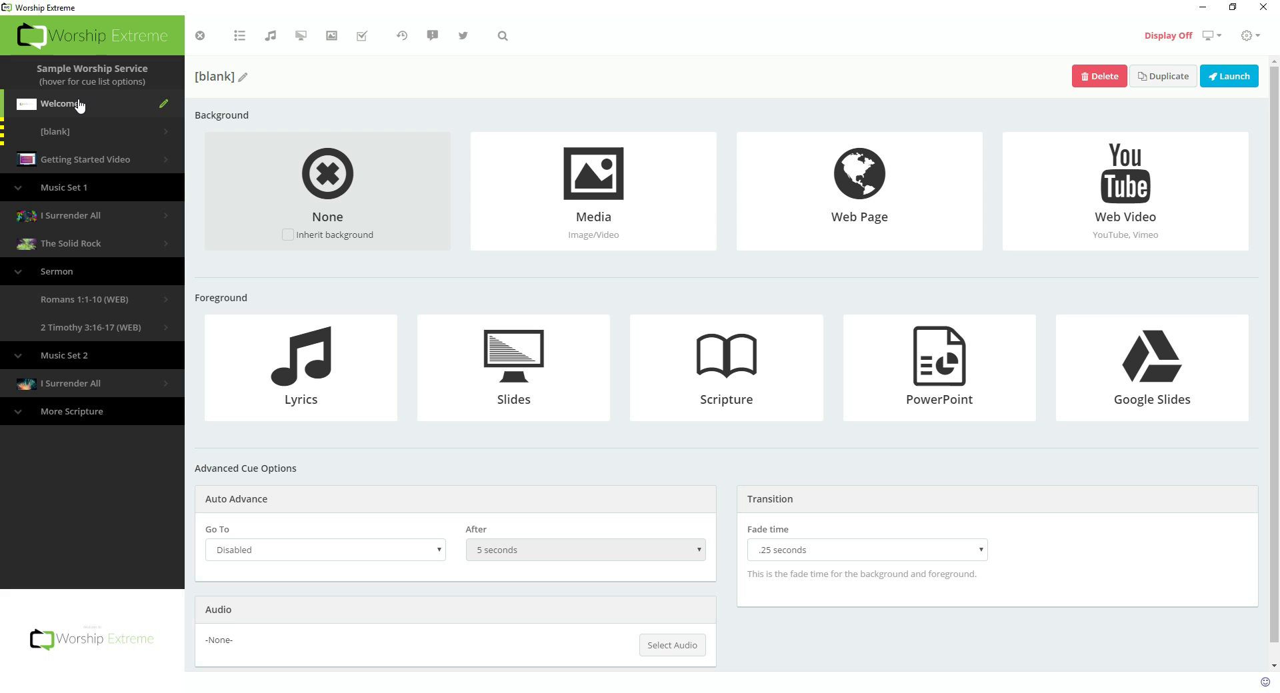
left_click_drag(77, 133, 80, 423)
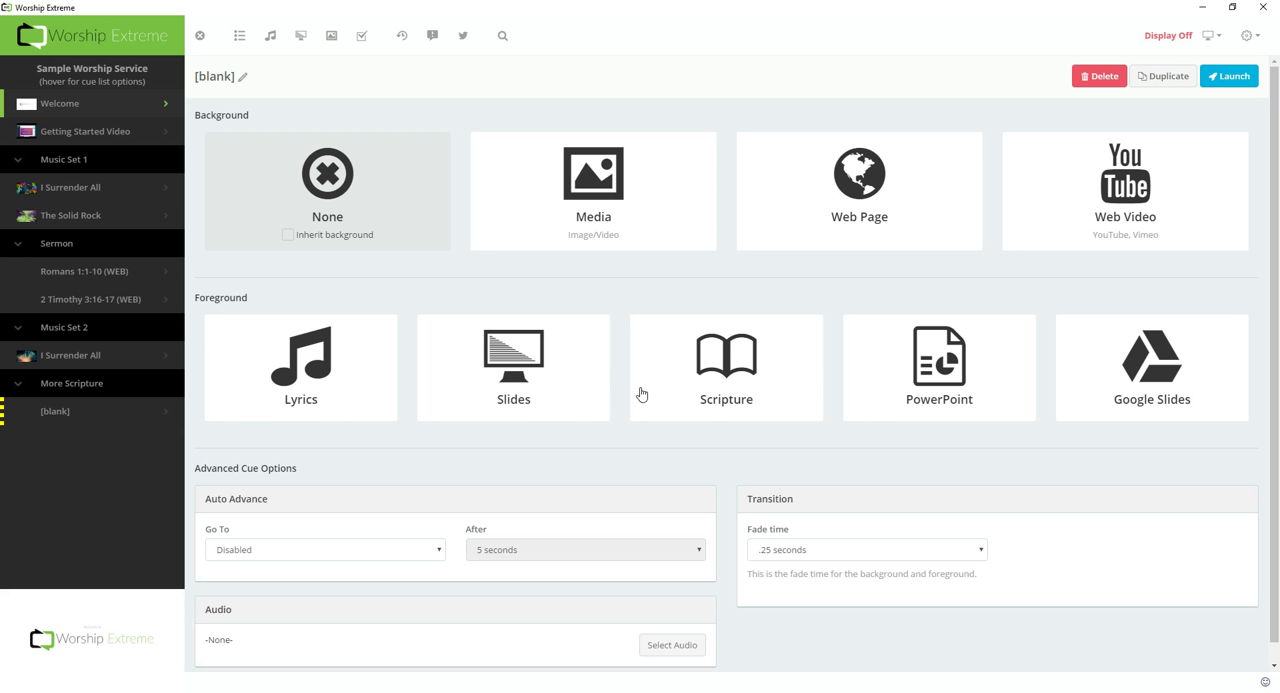
left_click(774, 385)
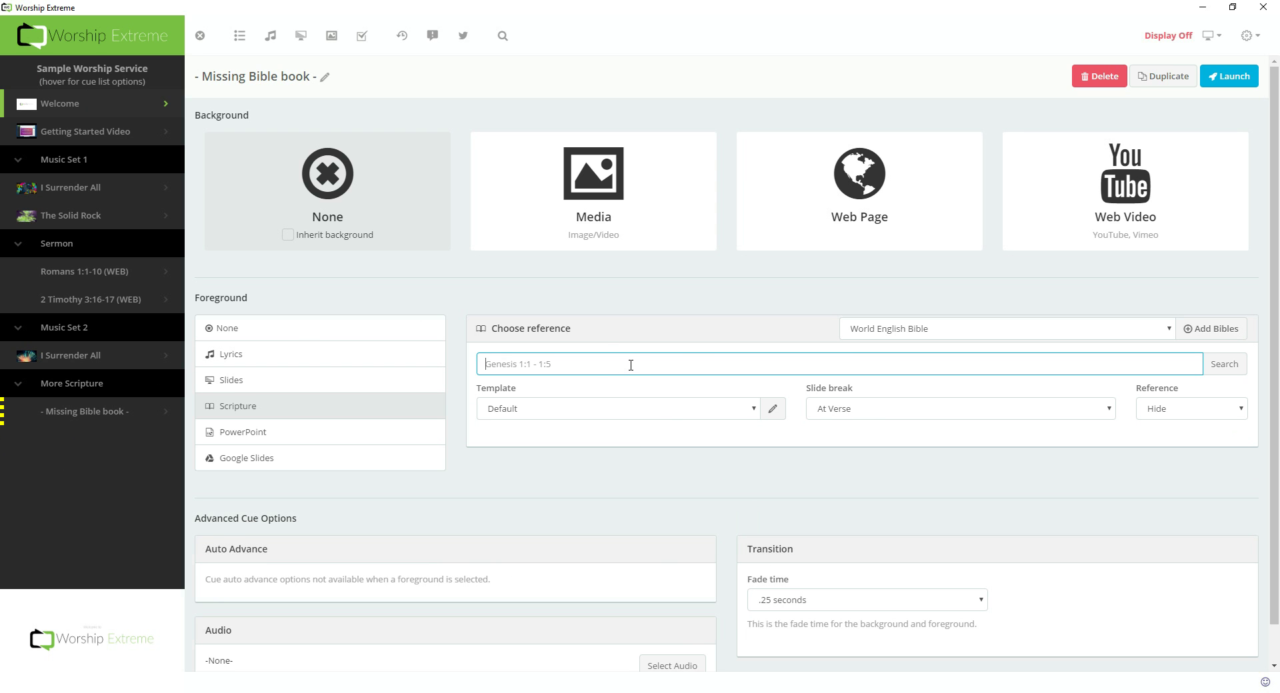
type("Gen")
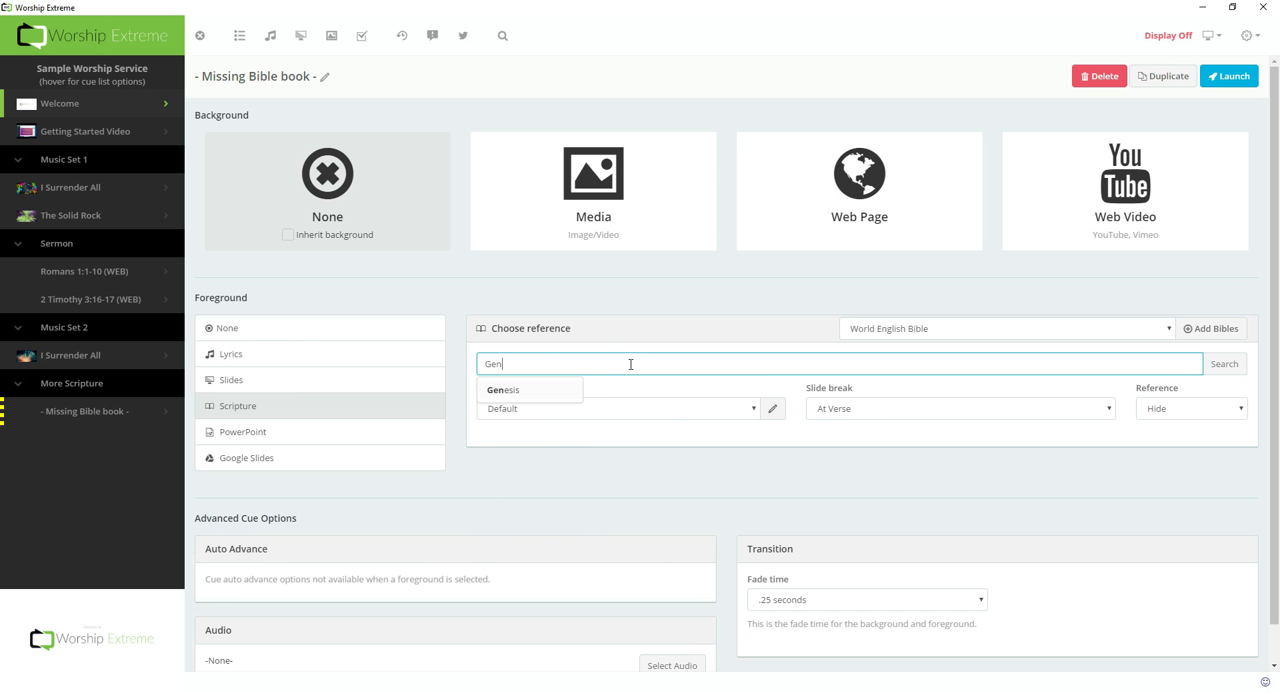
left_click(537, 391)
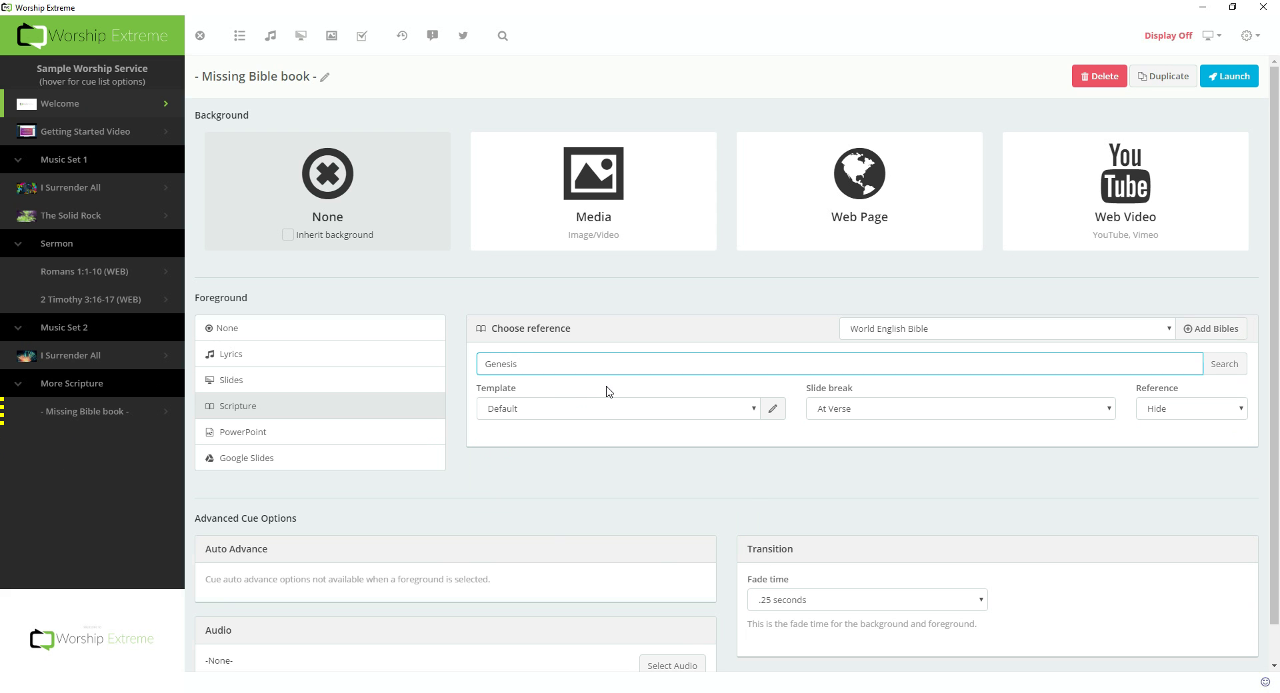
type("1:2")
key("Return")
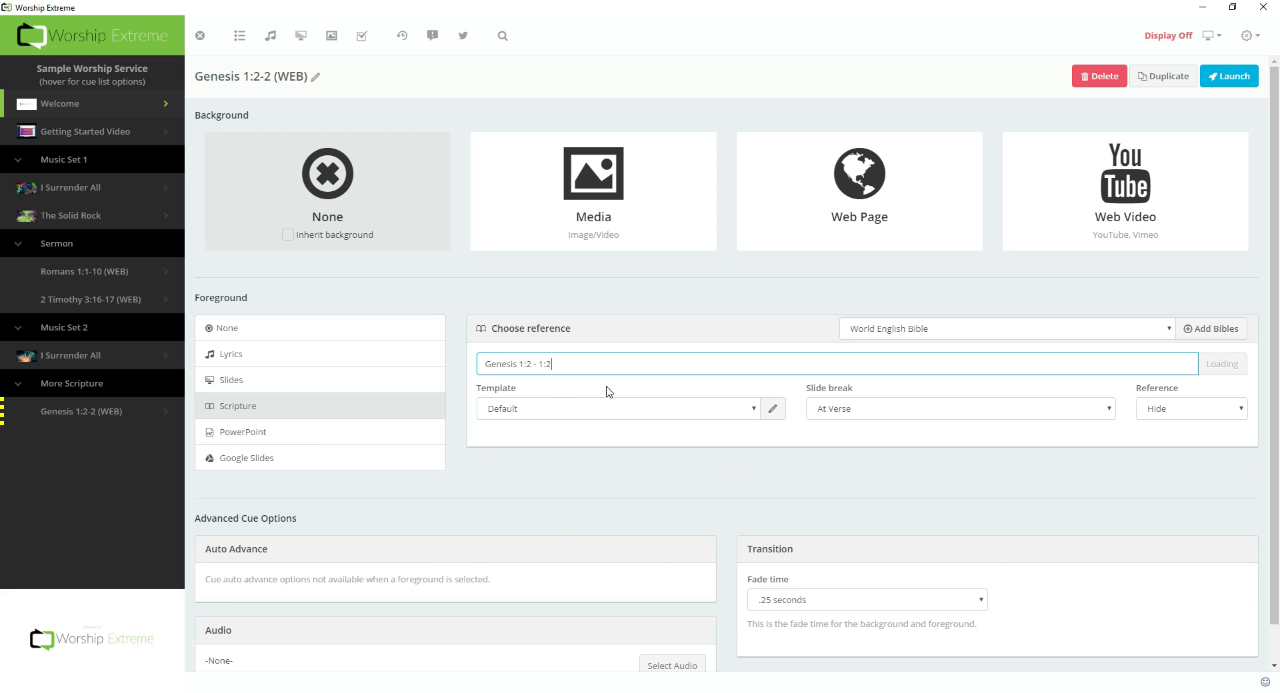
left_click(64, 418)
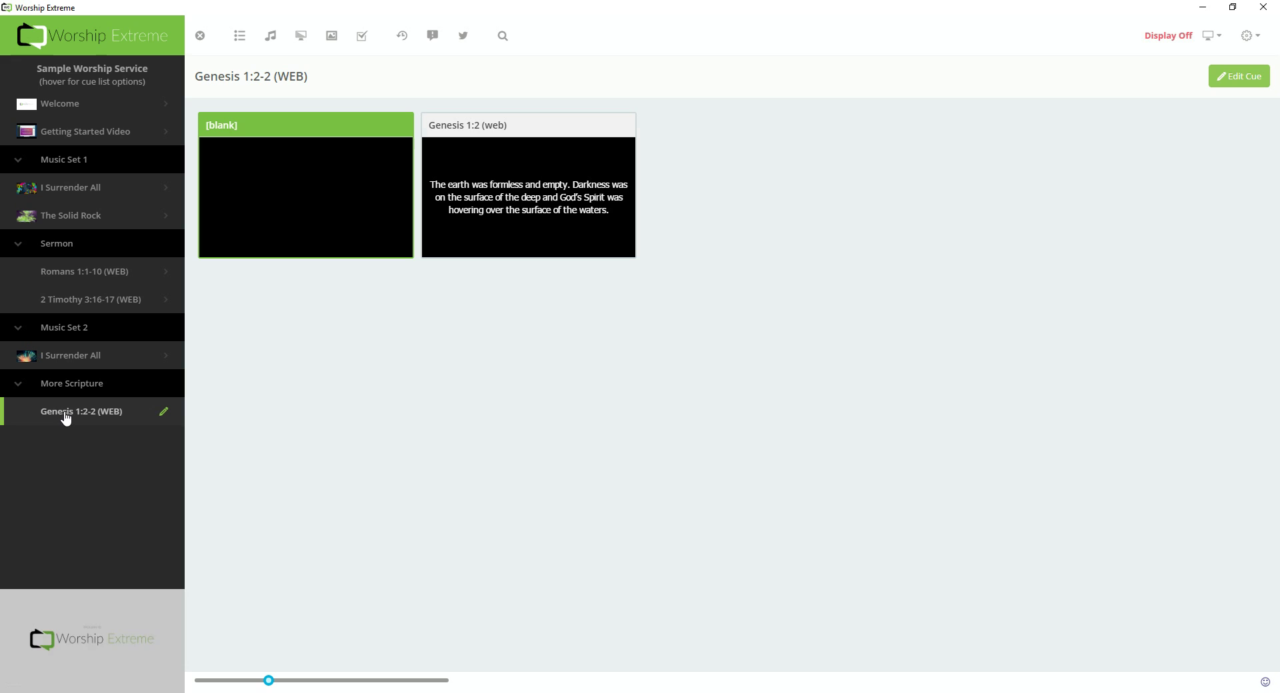
Add a second Scripture cue for Genesis 1:4 below the Genesis 1:2 cue and launch it
left_click(79, 72)
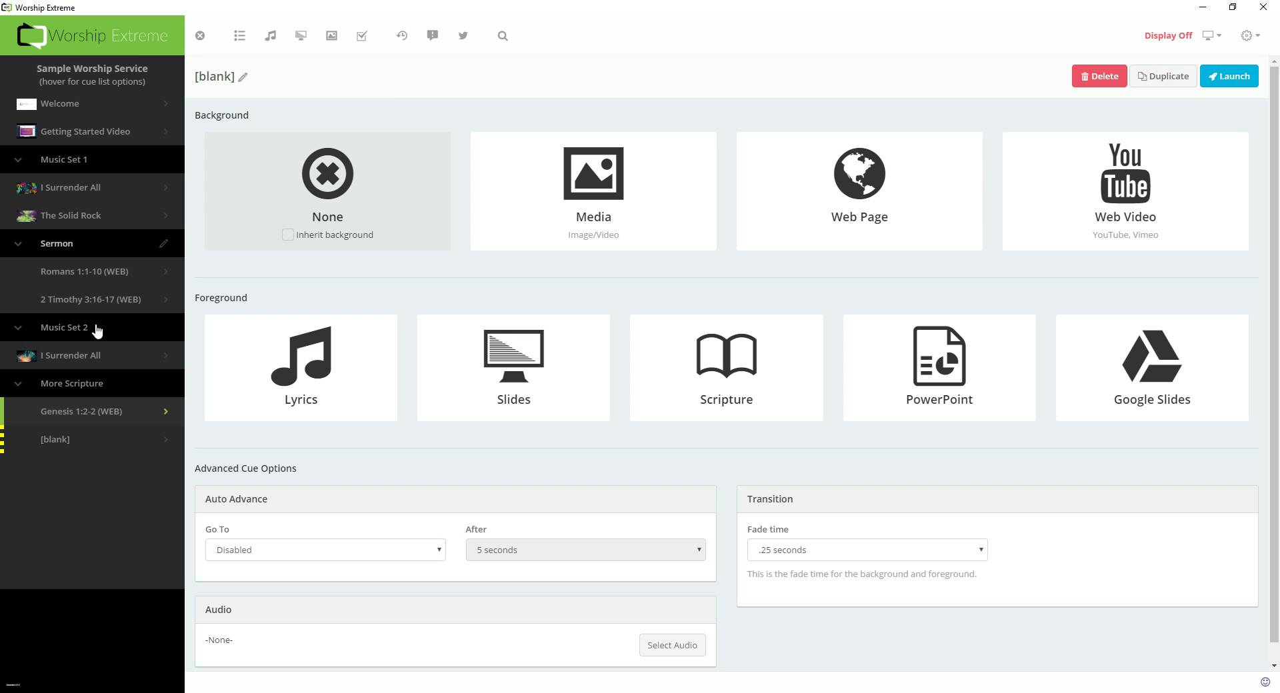
left_click(717, 387)
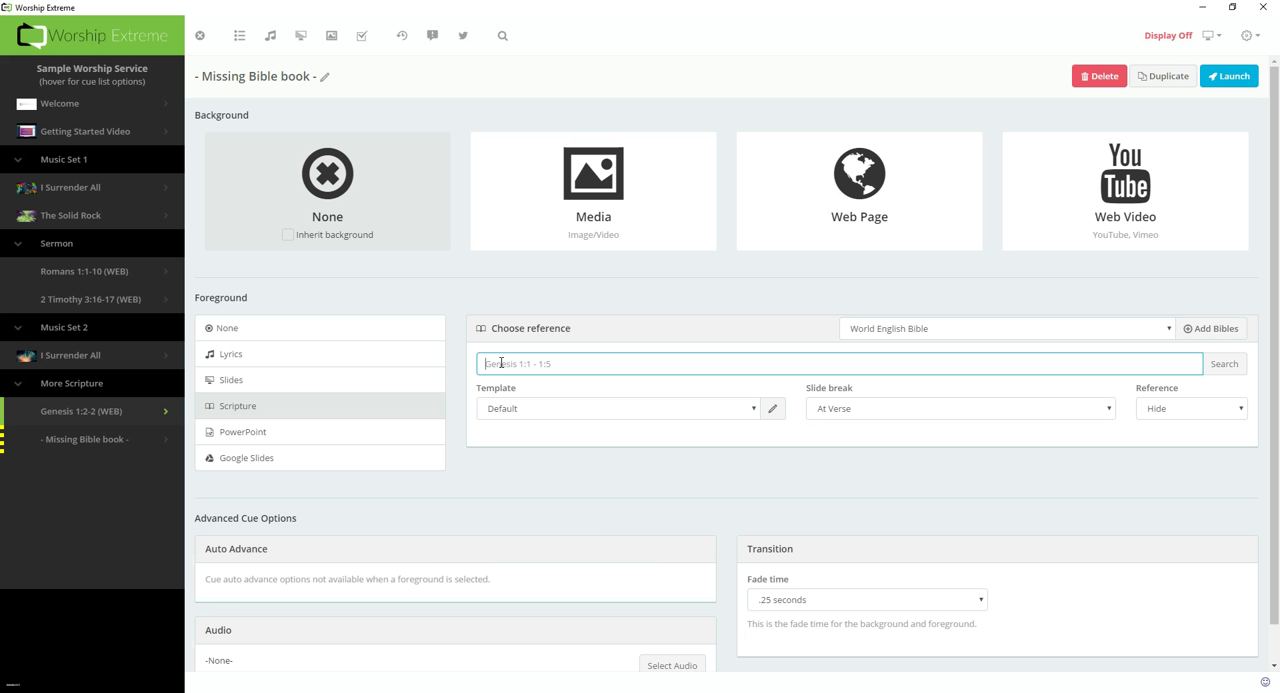
type("Gen")
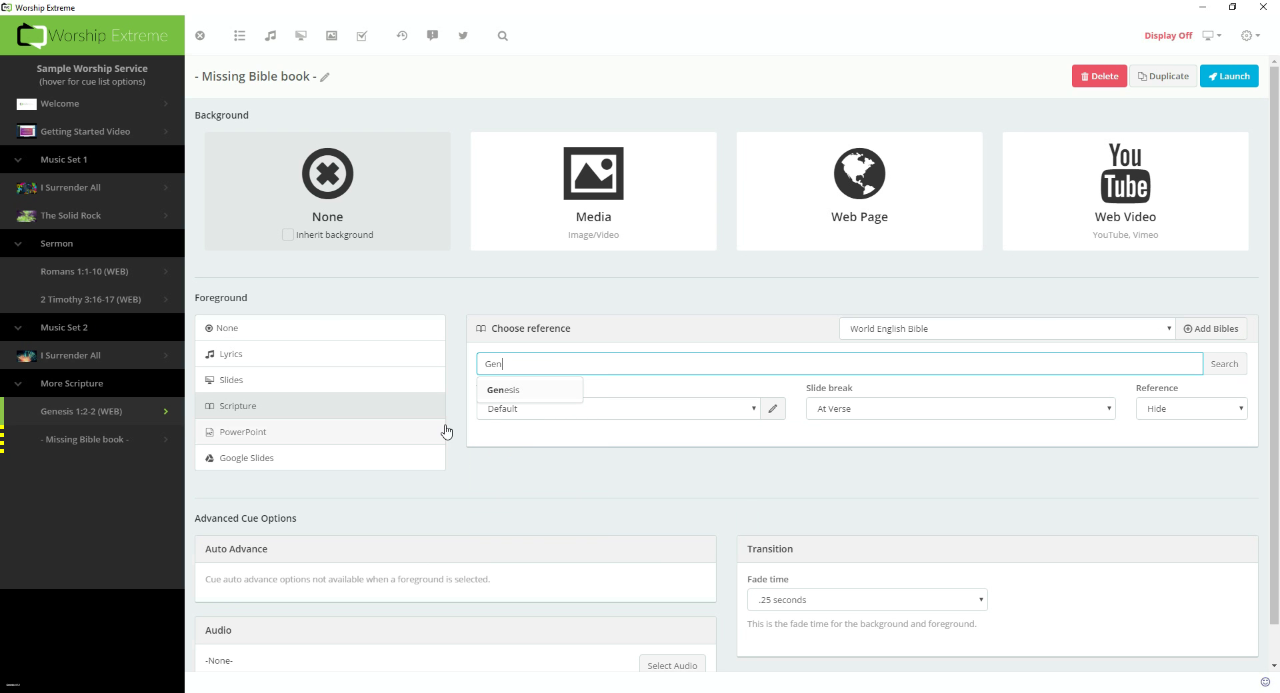
left_click(505, 390)
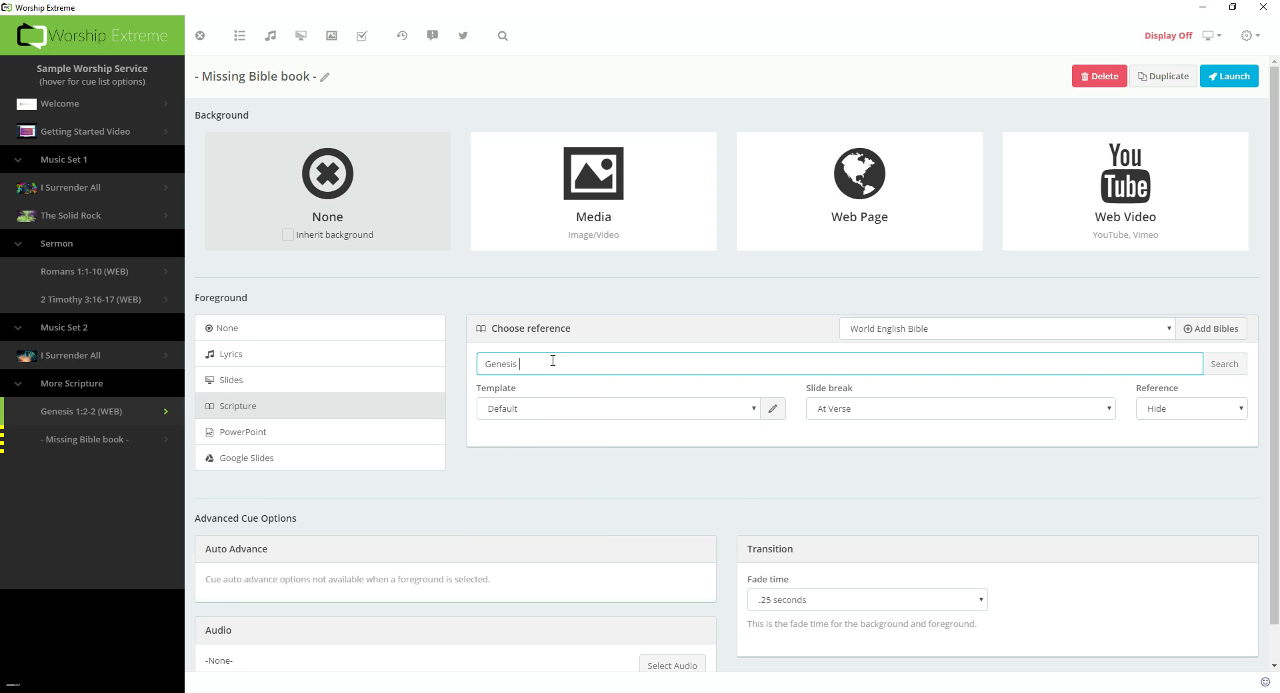
type("1:4")
key("Return")
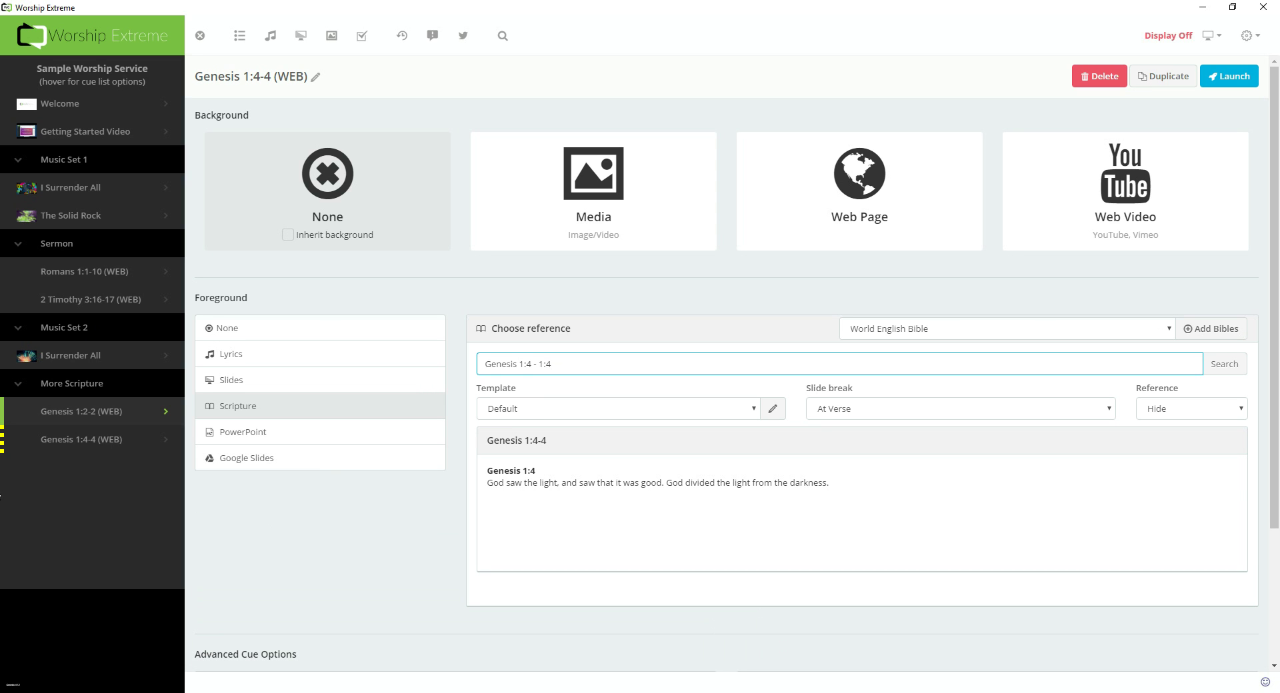
left_click(81, 441)
Collapse all four sections of the cue list and expand them again
left_click(76, 390)
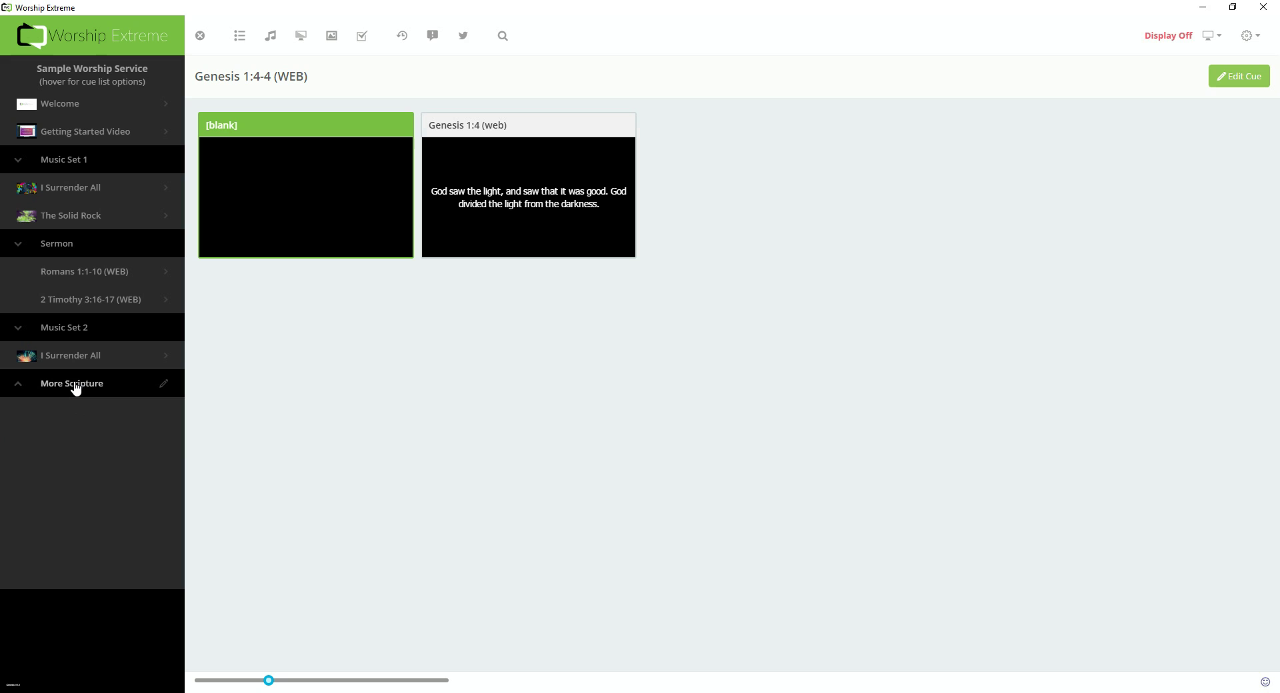
left_click(76, 390)
left_click(76, 390)
left_click(67, 330)
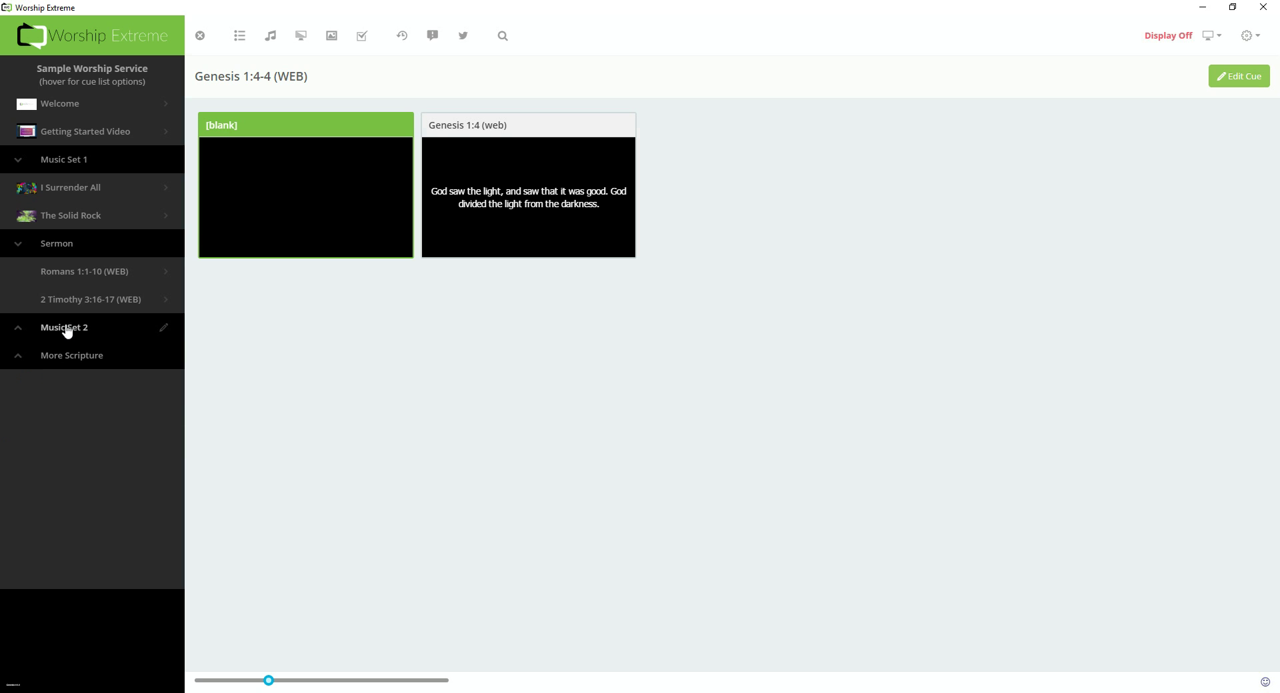
left_click(56, 244)
left_click(58, 162)
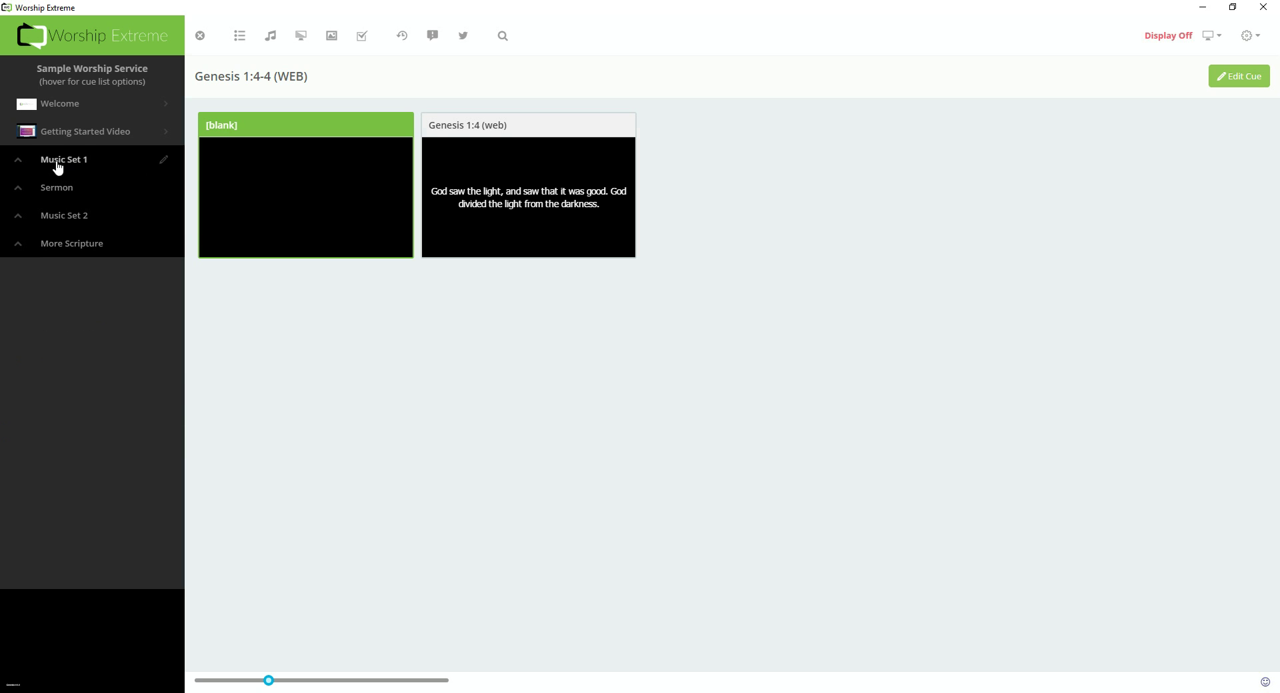
left_click(71, 251)
left_click(67, 220)
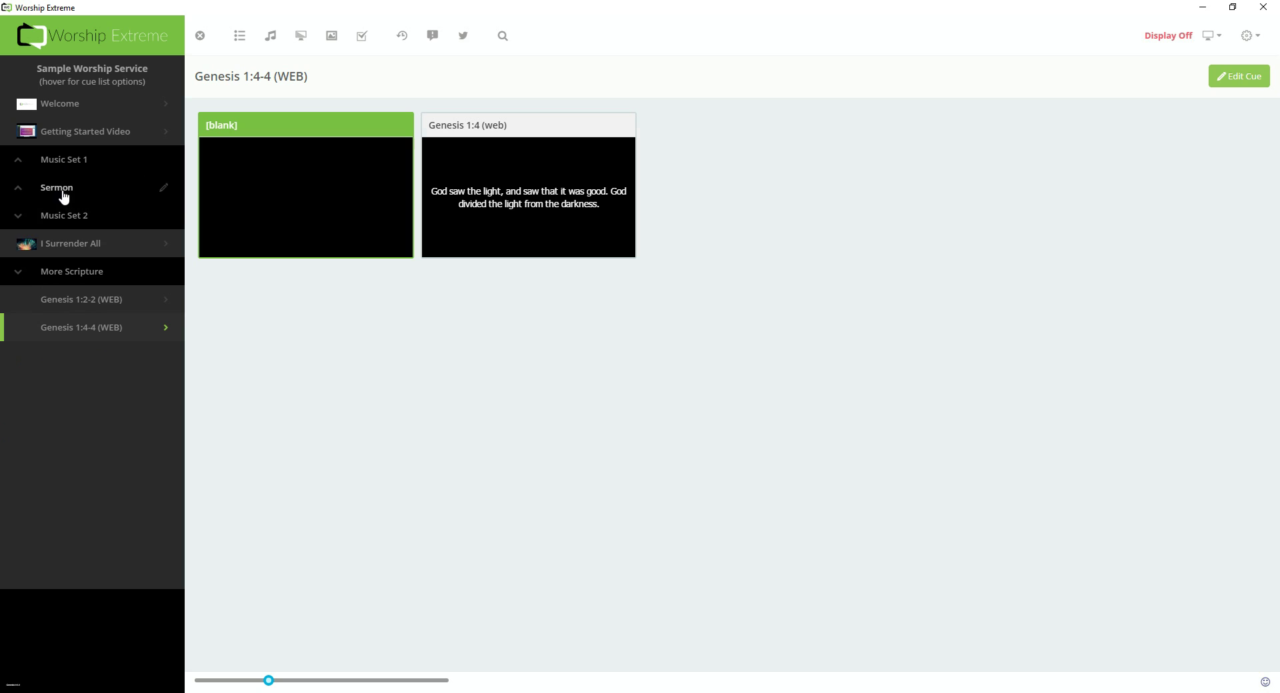
left_click(63, 194)
left_click(61, 162)
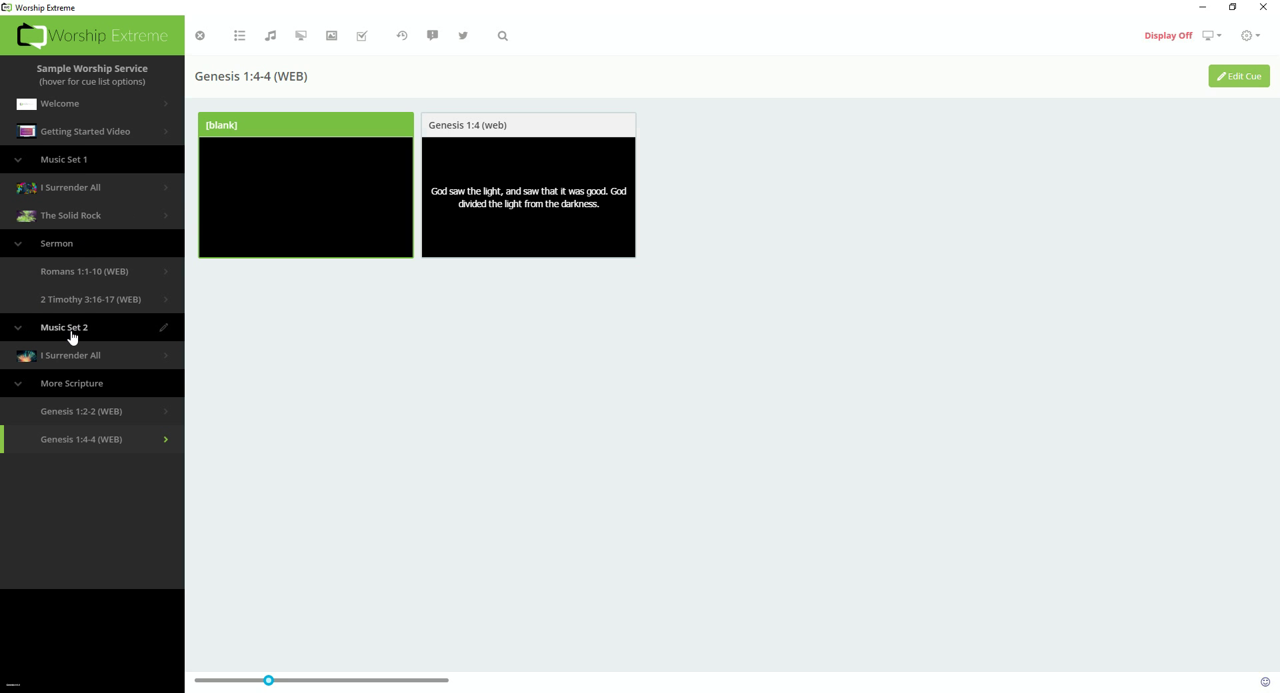
Move the Music Set 2 section with its song above the Sermon section
left_click_drag(72, 337, 69, 235)
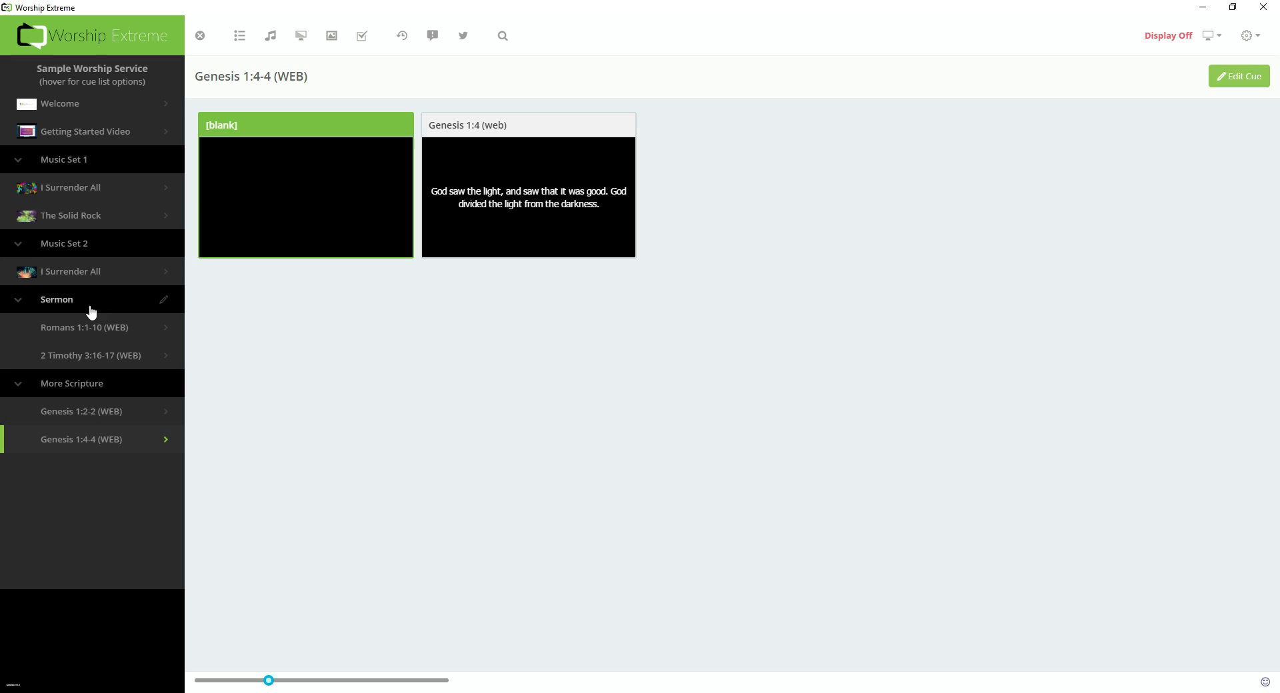
Delete both Genesis cues and the More Scripture section from the cue list
right_click(82, 418)
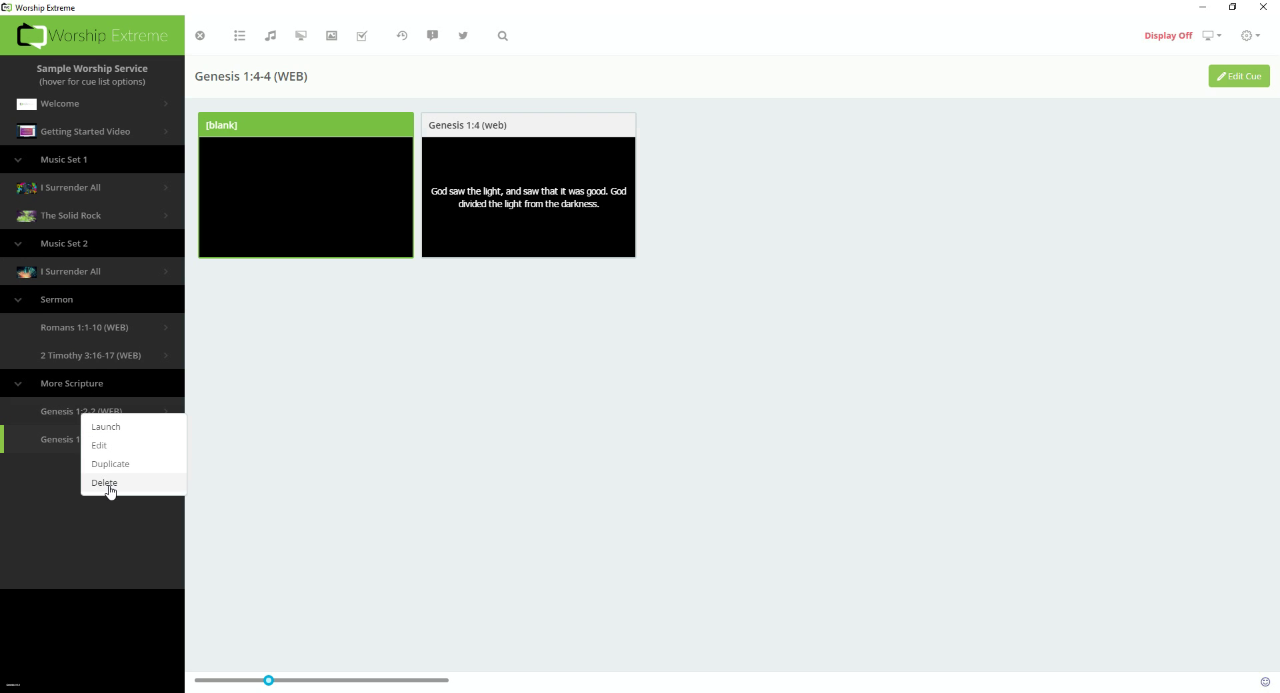
left_click(105, 488)
right_click(85, 421)
left_click(106, 488)
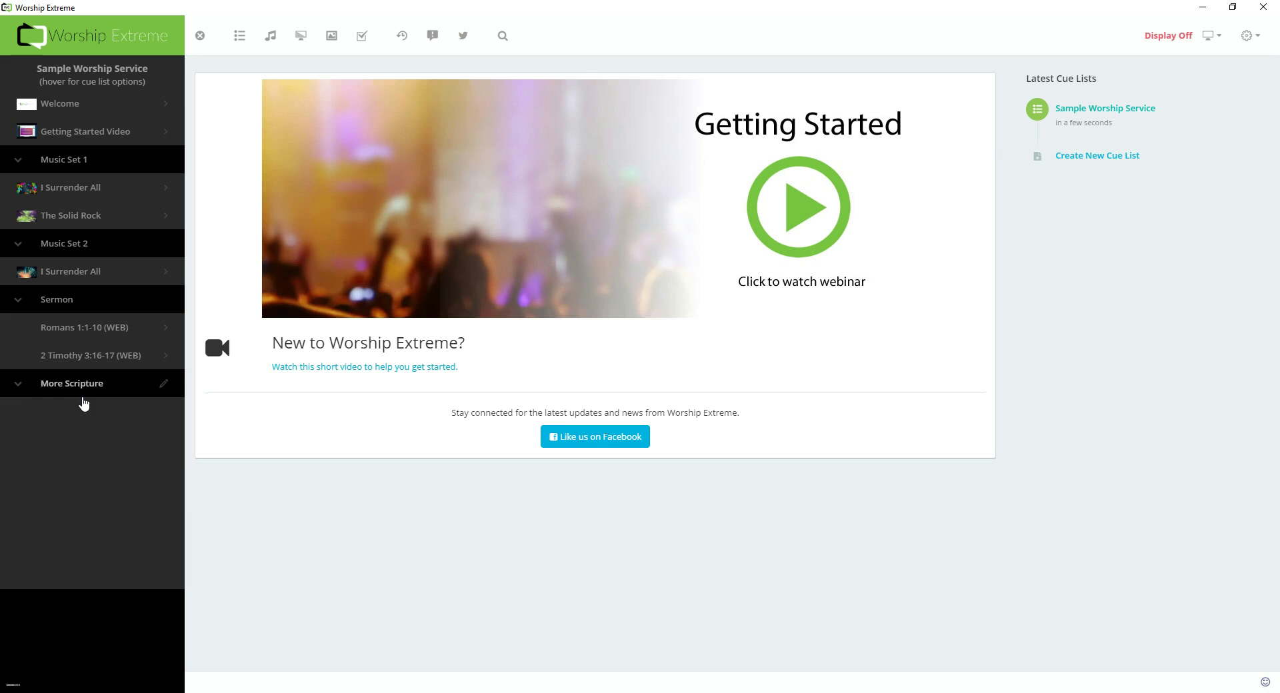
right_click(83, 391)
left_click(105, 459)
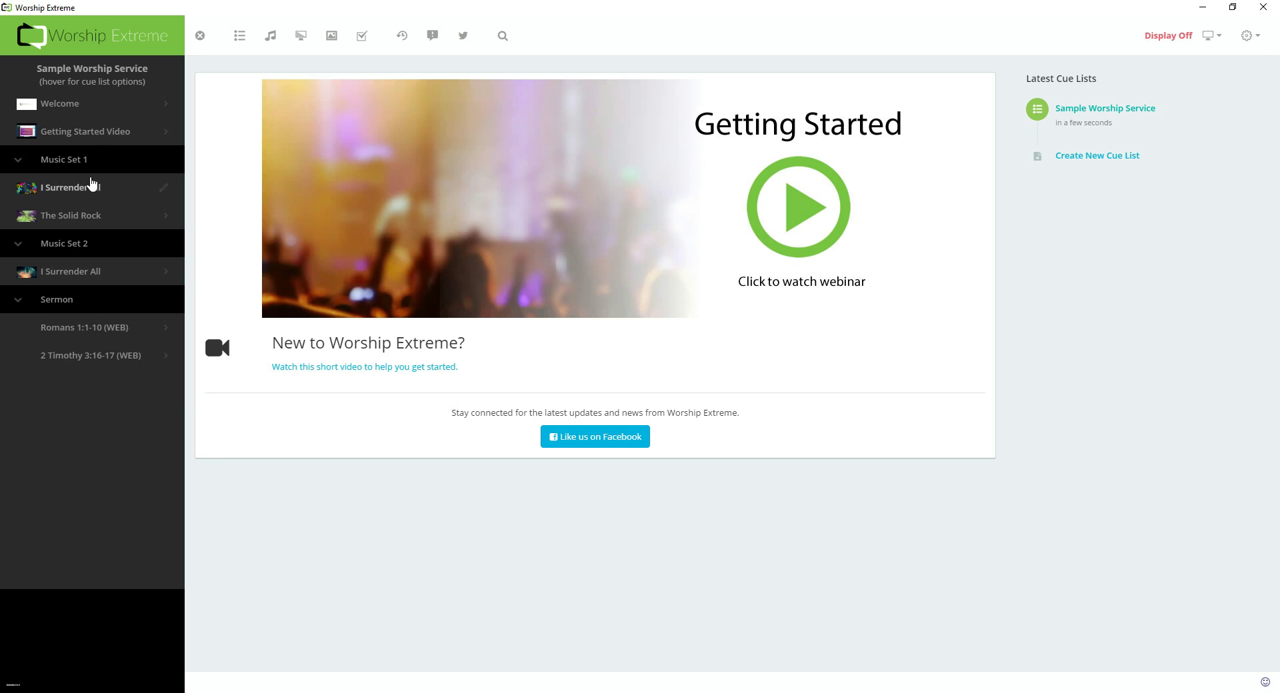
Open the personal media library and import the images Slide1.PNG to Slide4.PNG
mouse_move(73, 86)
left_click(333, 41)
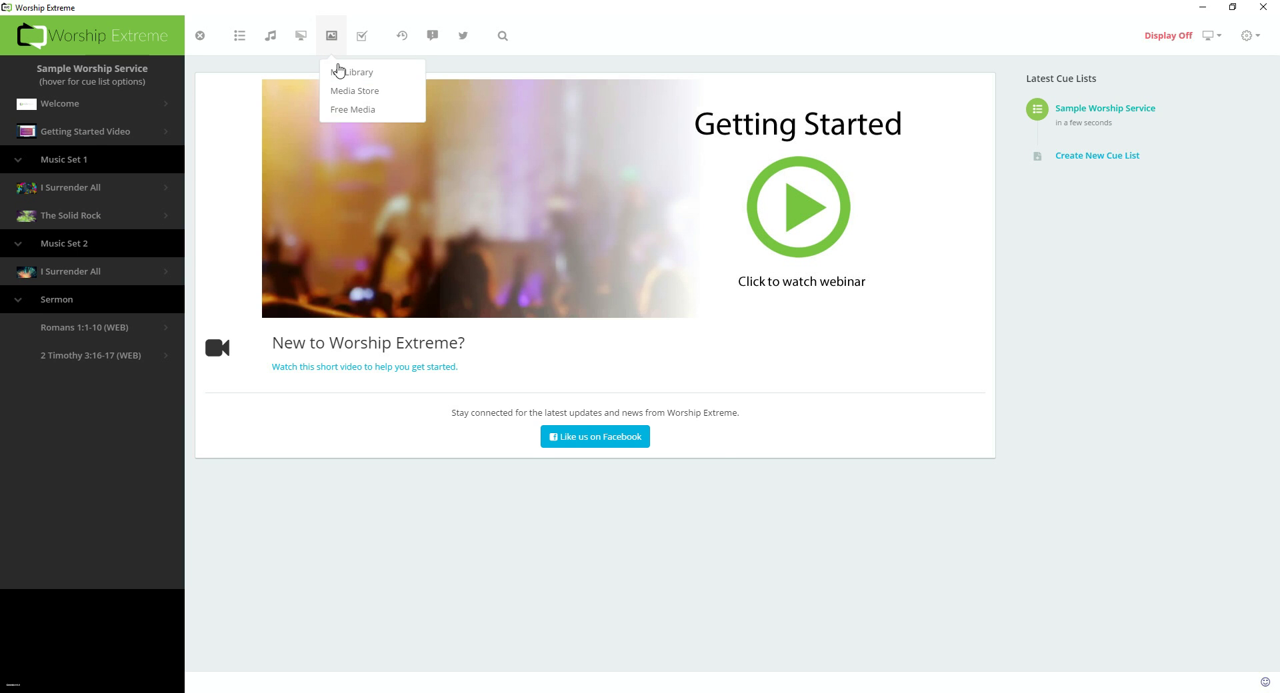
left_click(340, 74)
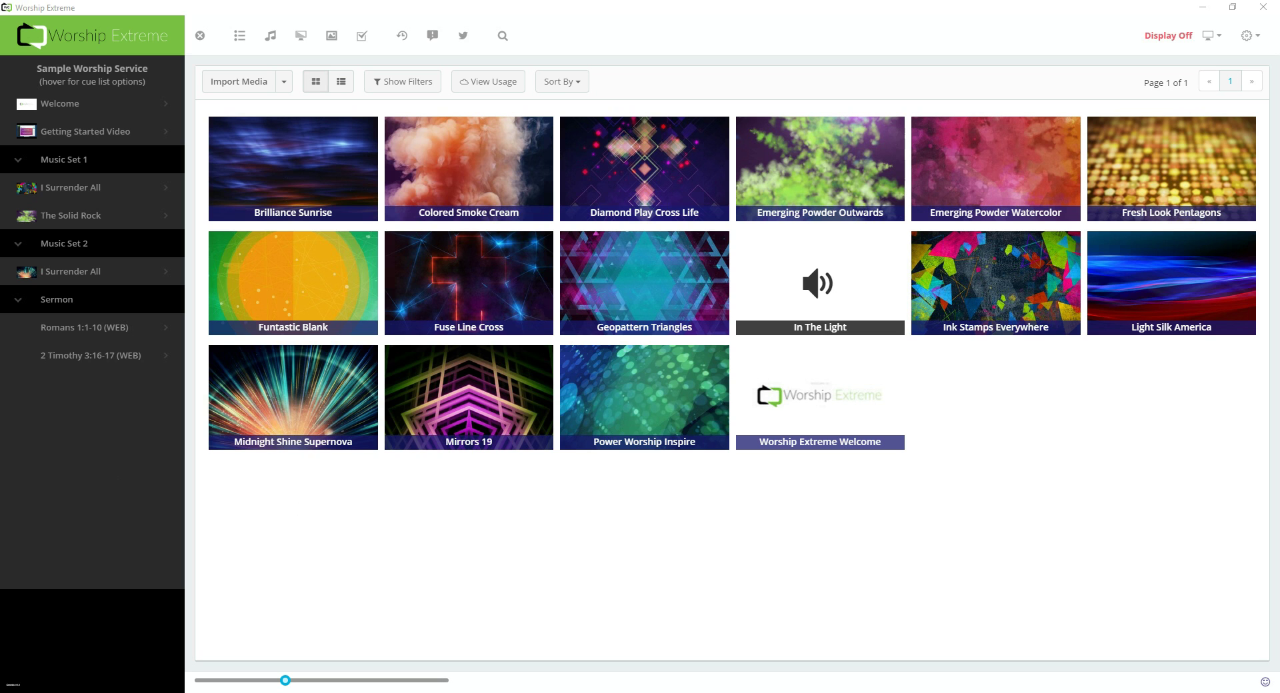
left_click_drag(267, 466, 387, 501)
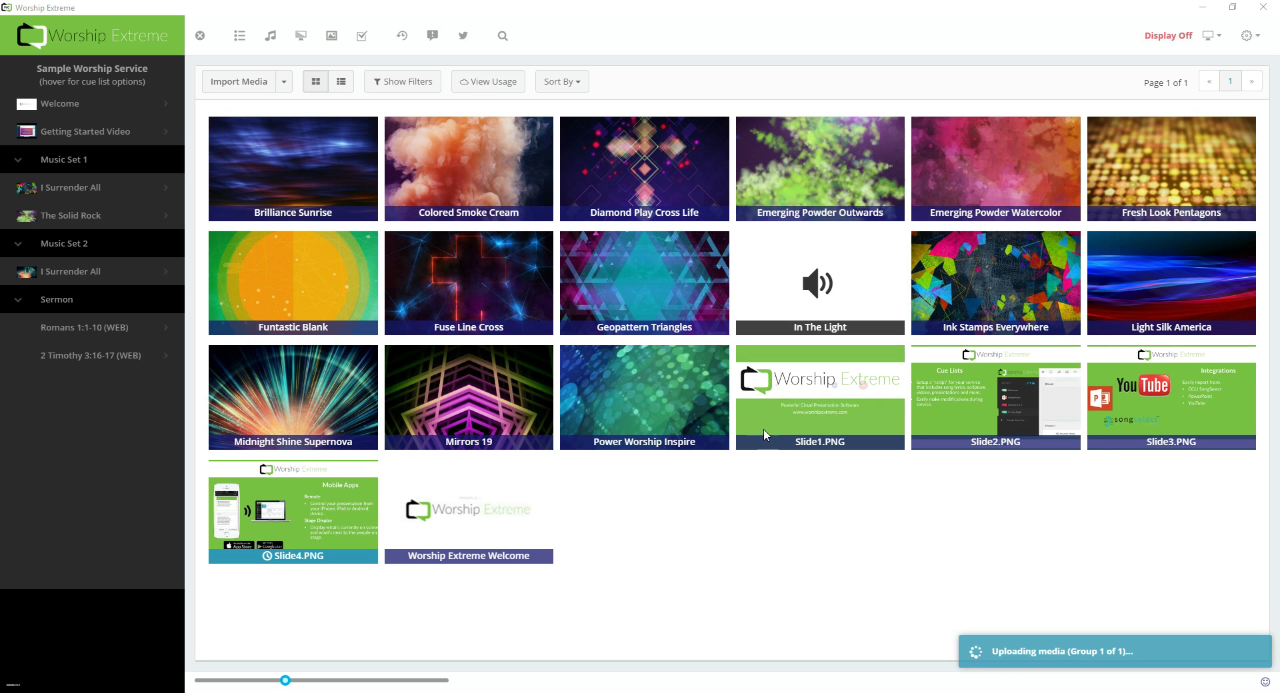
Add Slide1.PNG, Slide2.PNG, Slide3.PNG and Slide4.PNG from the media library to the cue list
mouse_move(776, 390)
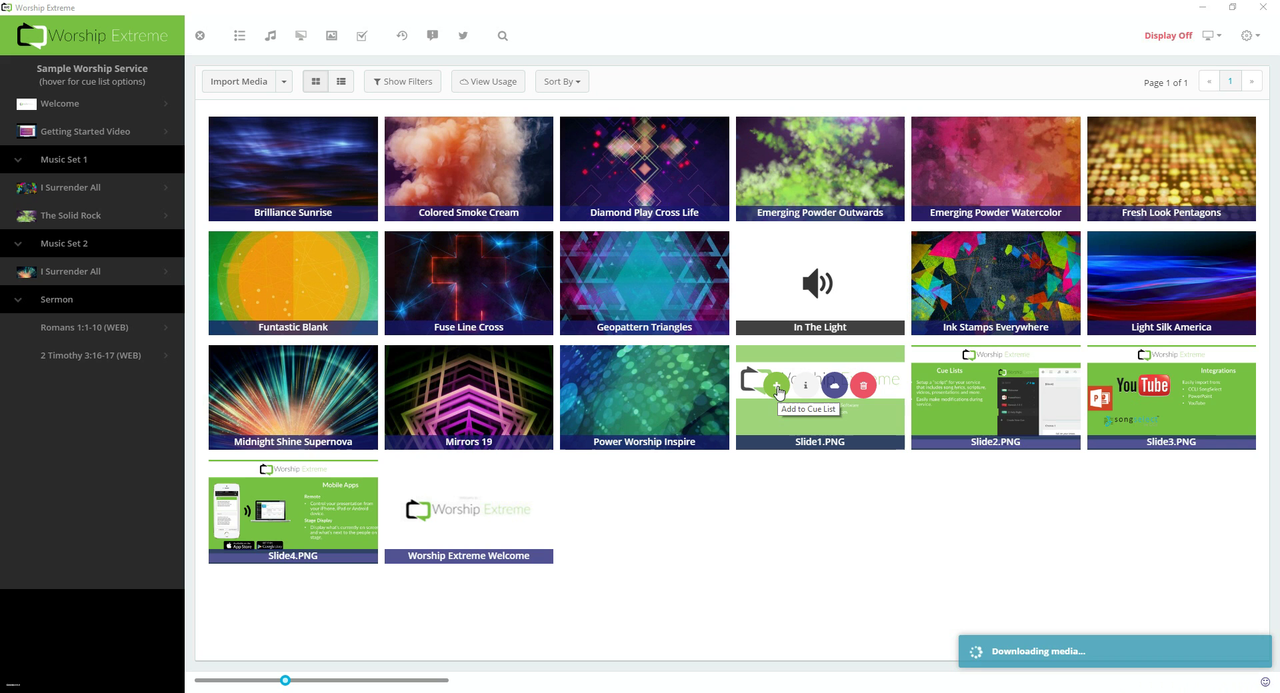
left_click(777, 386)
left_click(952, 387)
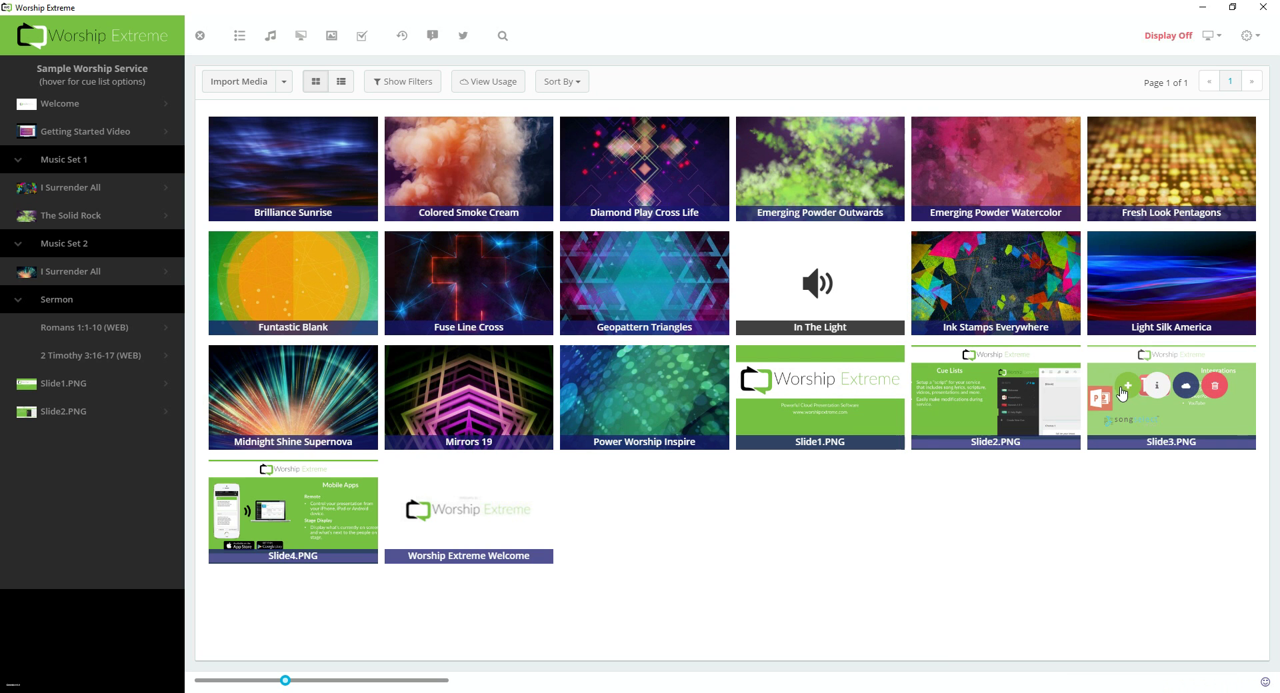
left_click(1123, 392)
left_click(250, 502)
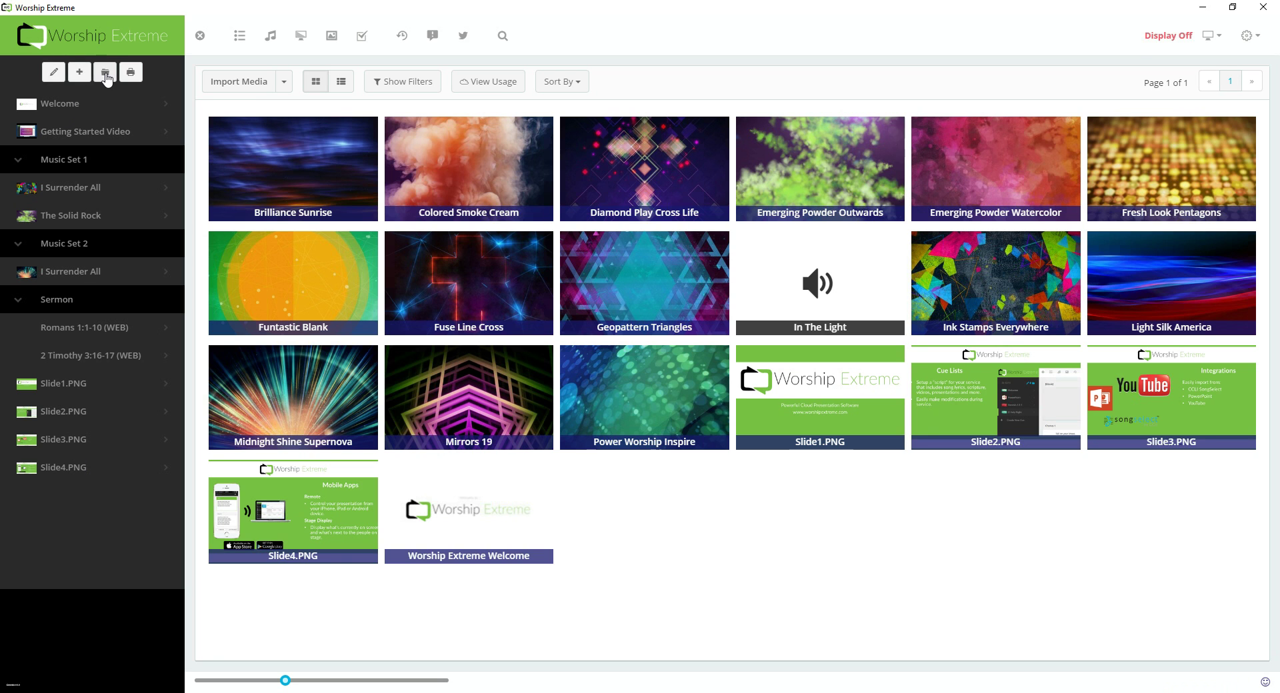
Add a section named "Anouncements" and move it to the beginning of the cue list, above the Welcome cue
left_click(105, 74)
type("An")
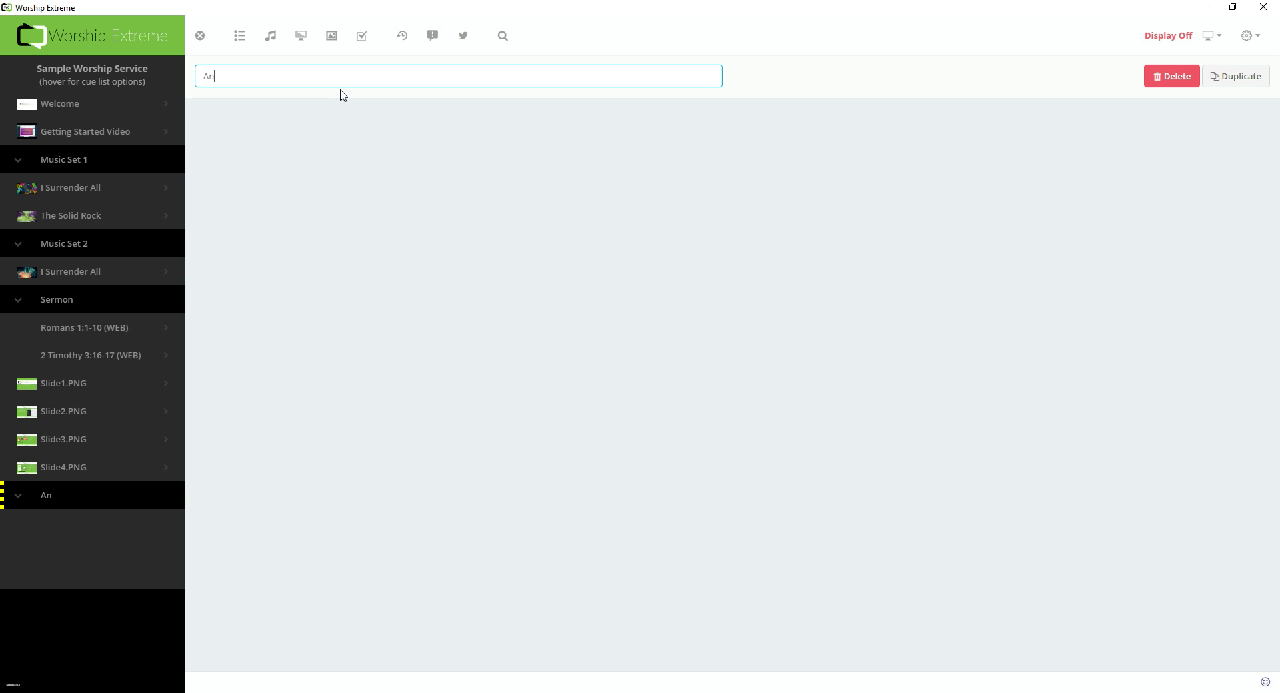
type("ouncements")
key("Return")
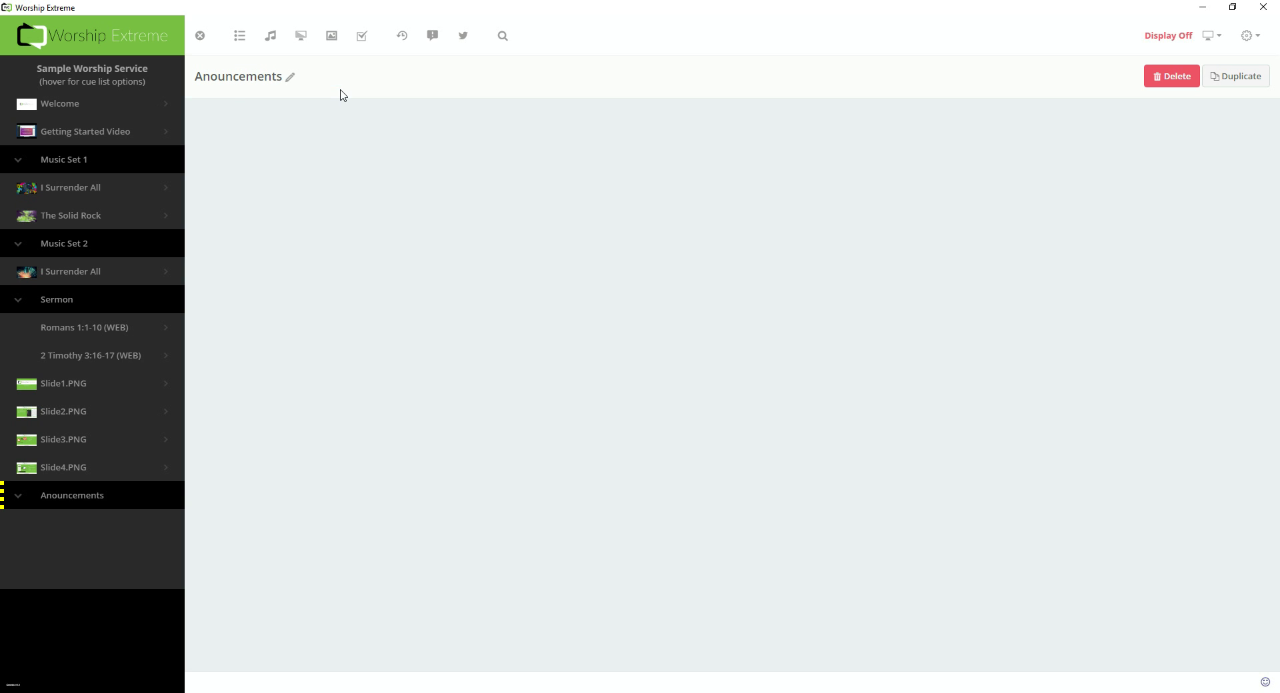
left_click_drag(98, 499, 102, 136)
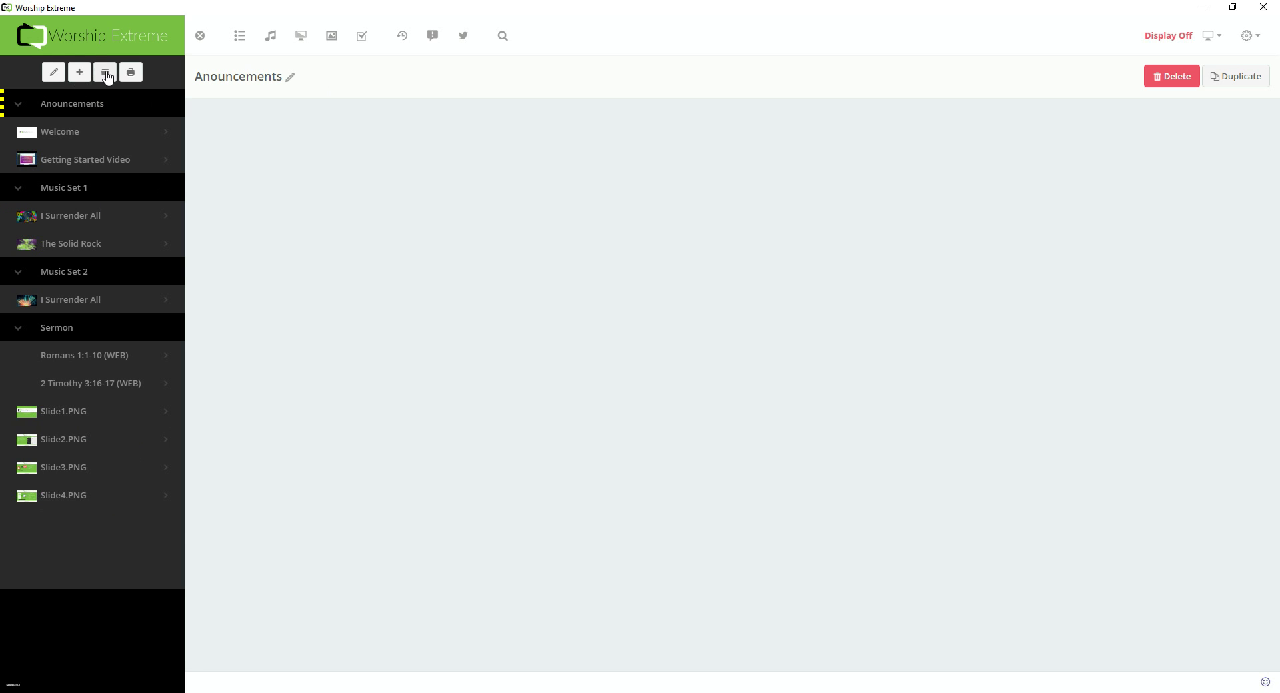
Add another section named "Welcome" to the cue list
left_click(79, 73)
type("Welcome")
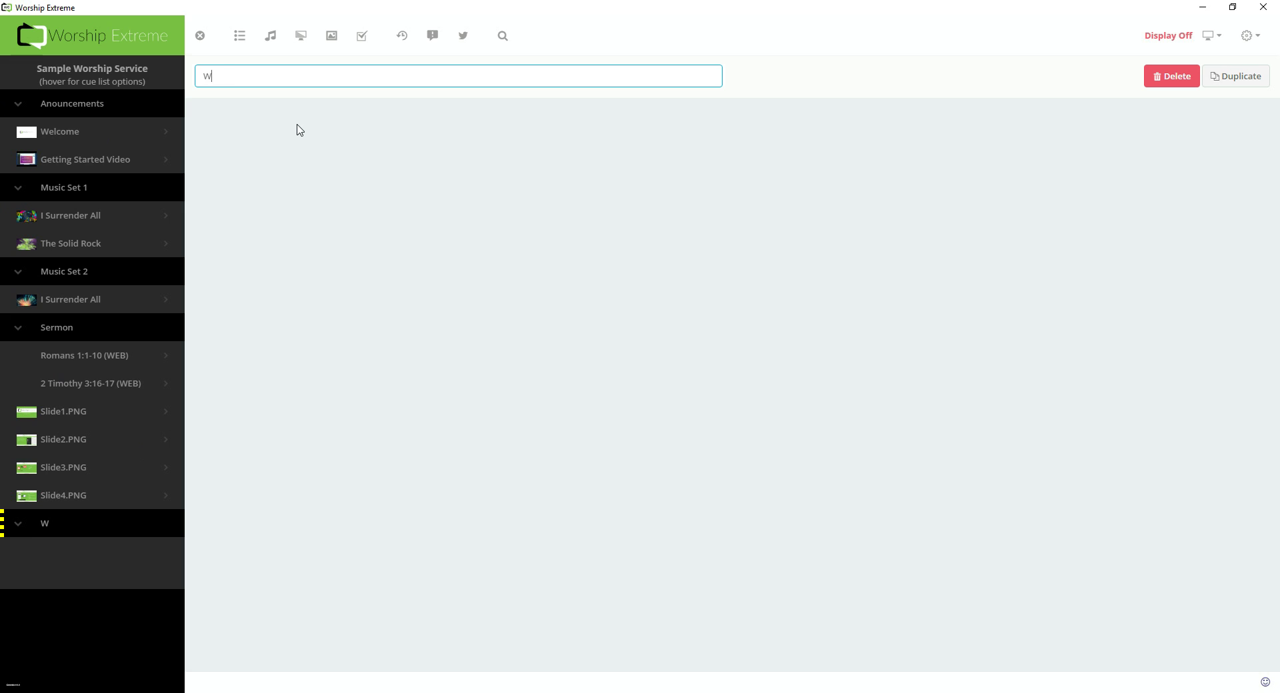
key("Return")
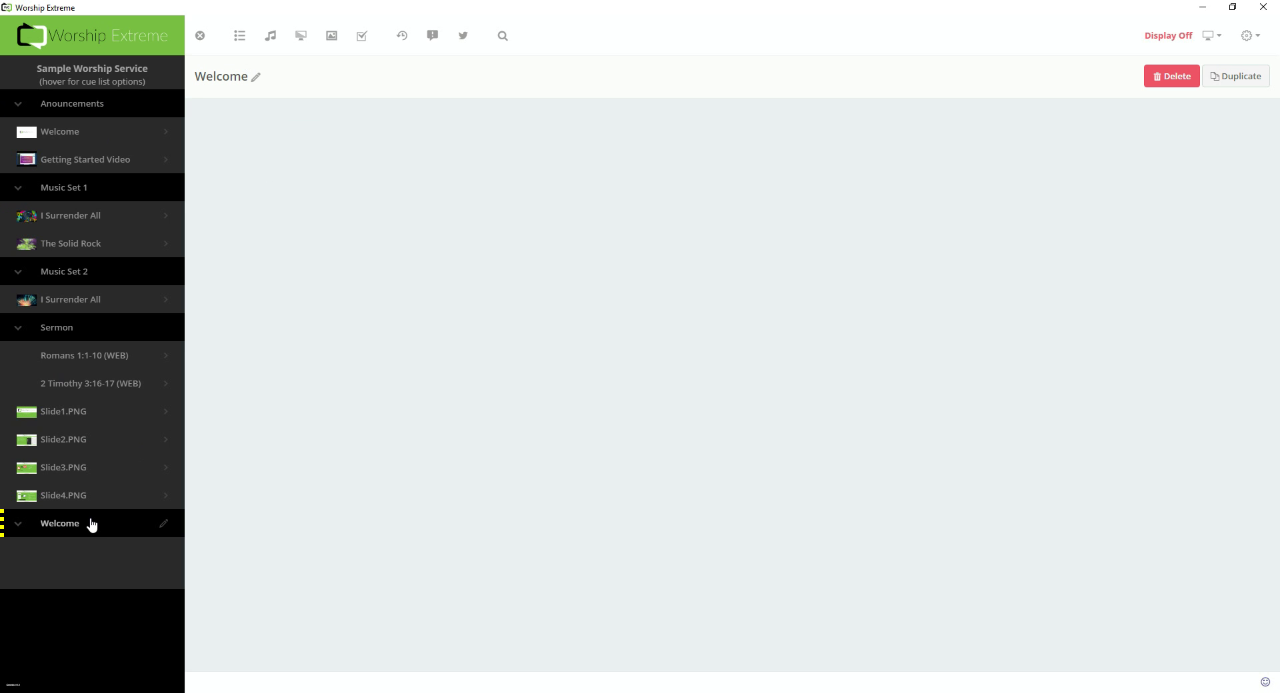
Move the Welcome section directly above the Welcome cue and place Slide1.PNG to Slide4.PNG in order under the Anouncements section
left_click_drag(91, 525, 117, 134)
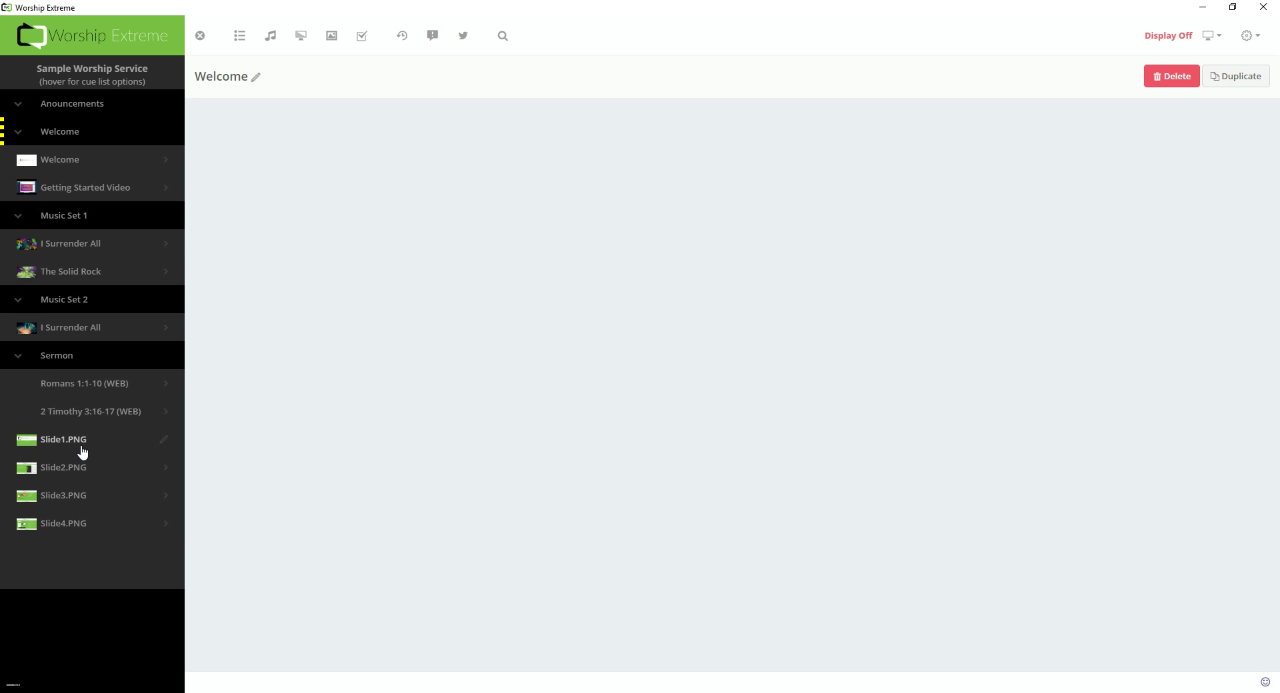
left_click_drag(82, 452, 99, 137)
left_click_drag(74, 468, 78, 163)
left_click_drag(54, 500, 97, 188)
left_click_drag(65, 530, 78, 209)
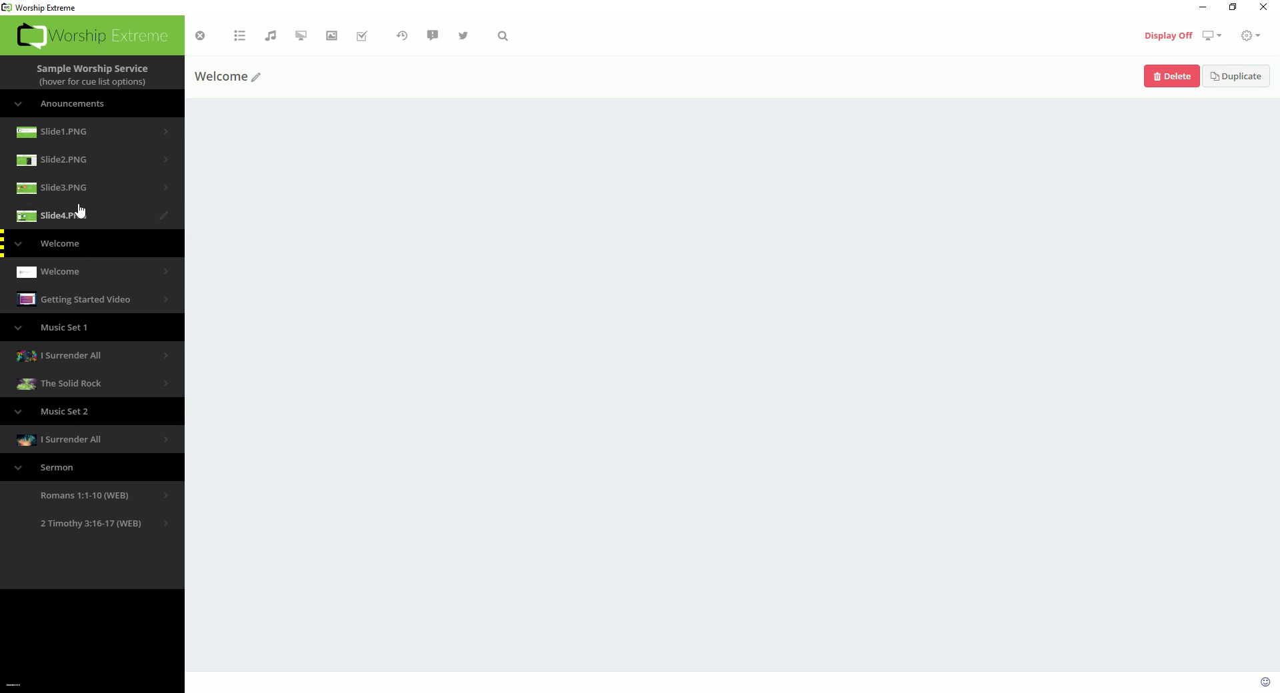
Launch the announcement slide cues one after another to preview them, finishing on Slide1.PNG
left_click(77, 139)
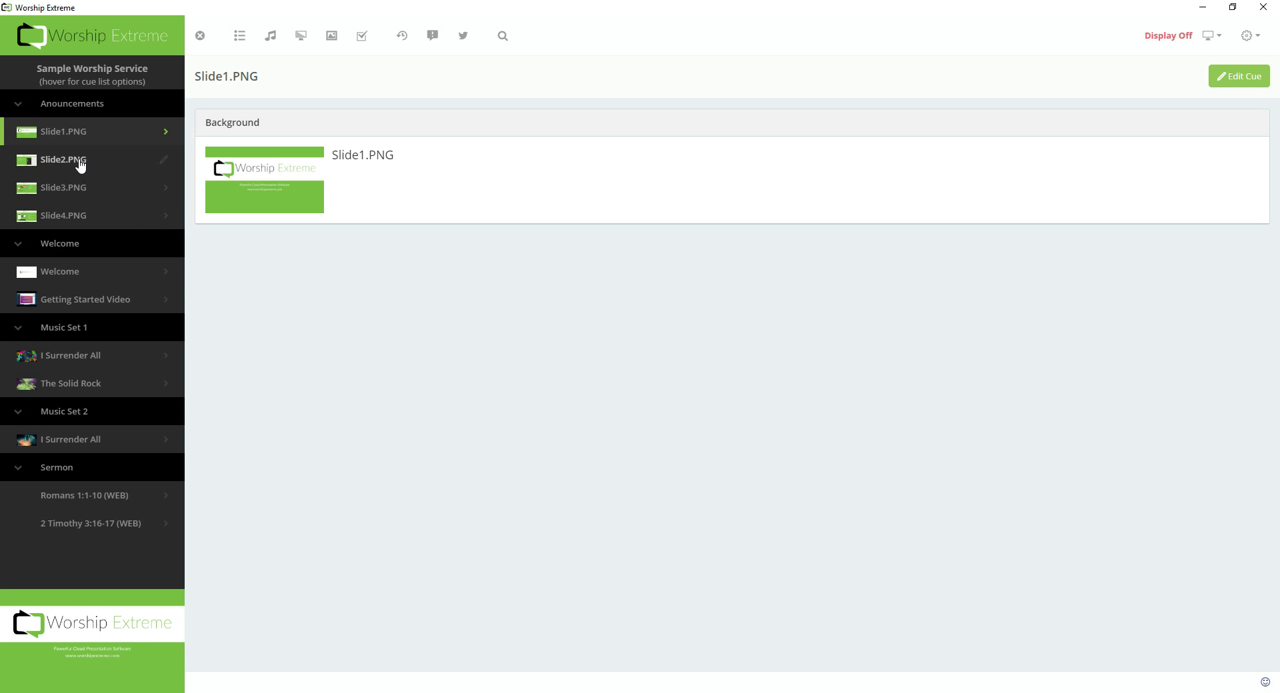
left_click(79, 186)
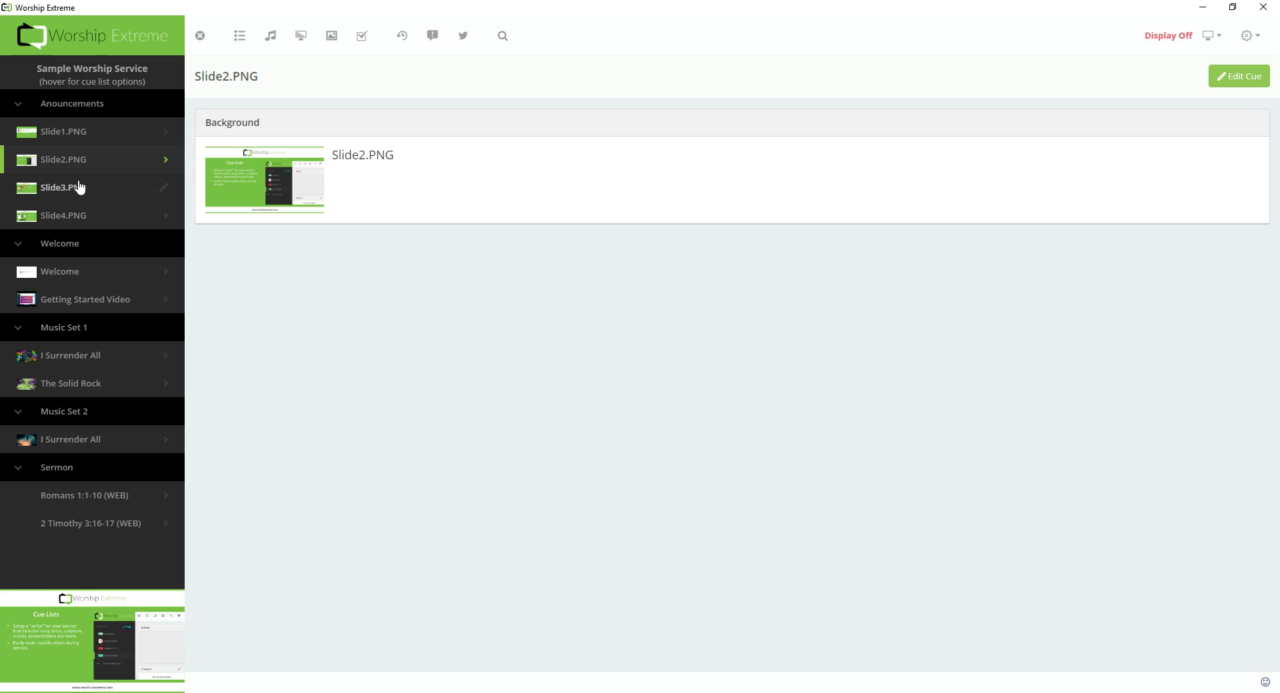
left_click(79, 218)
left_click(63, 138)
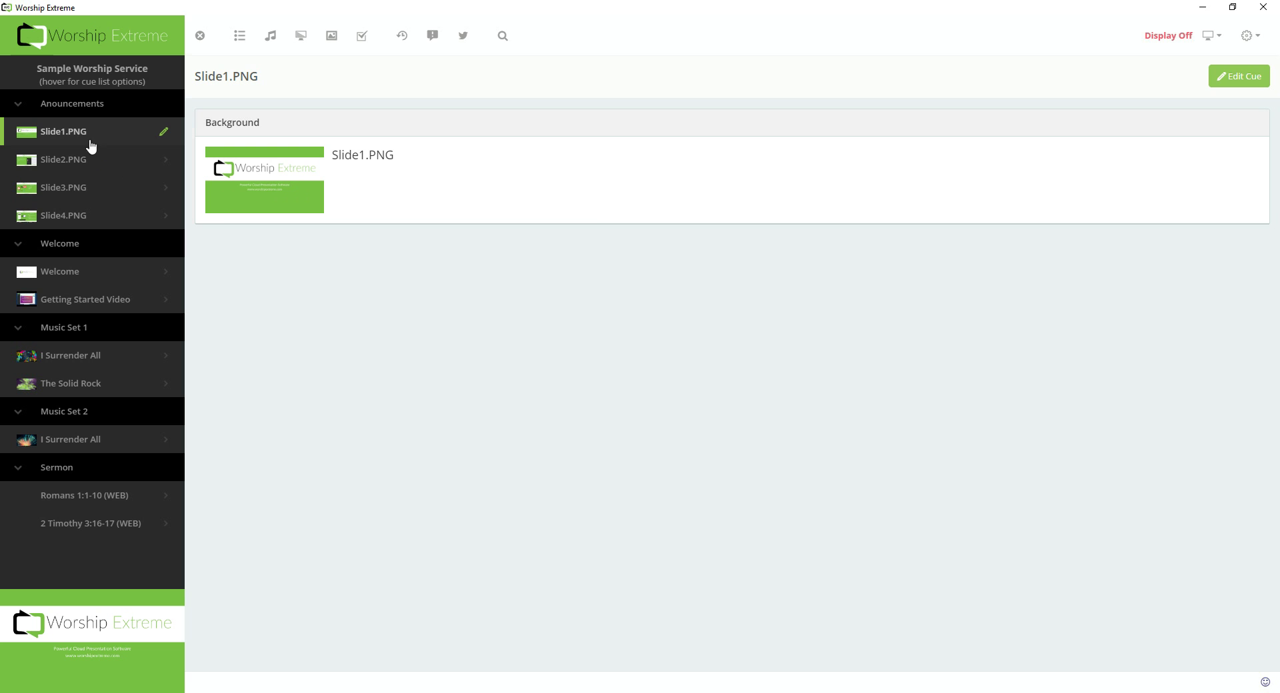
Edit the Slide1.PNG cue so it auto advances to the Next Cue after 3 seconds
right_click(69, 132)
left_click(93, 168)
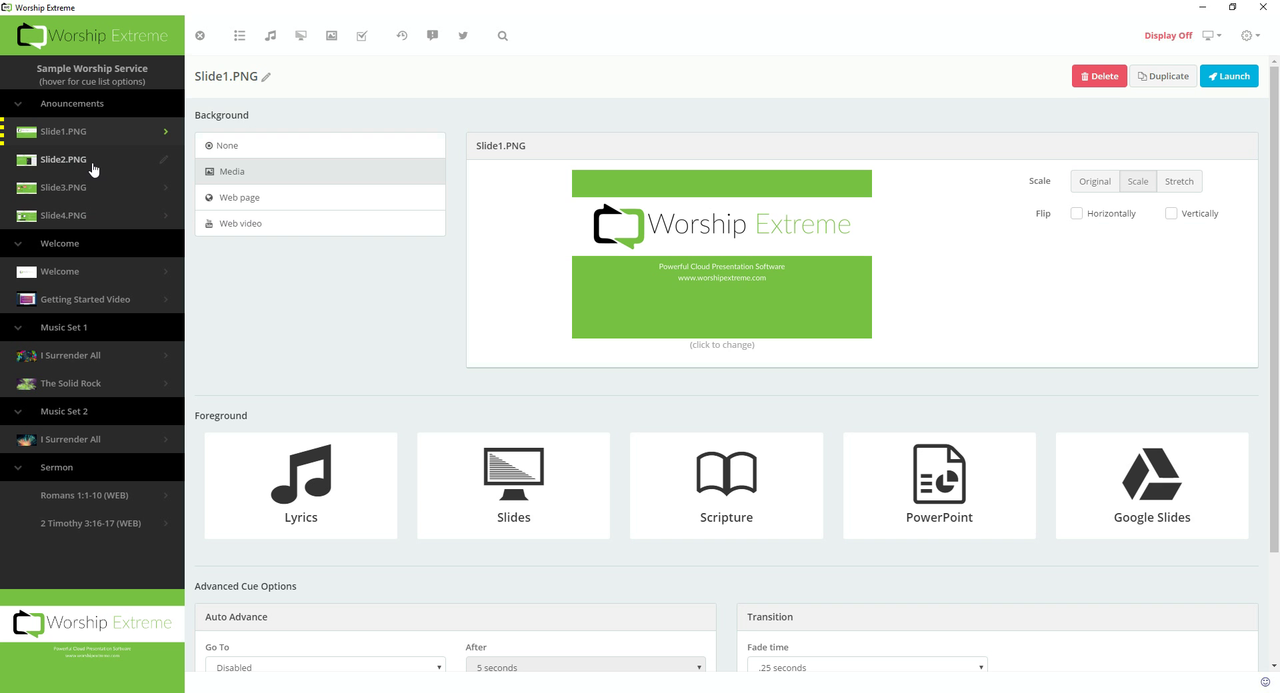
scroll(727, 445, "down", 2)
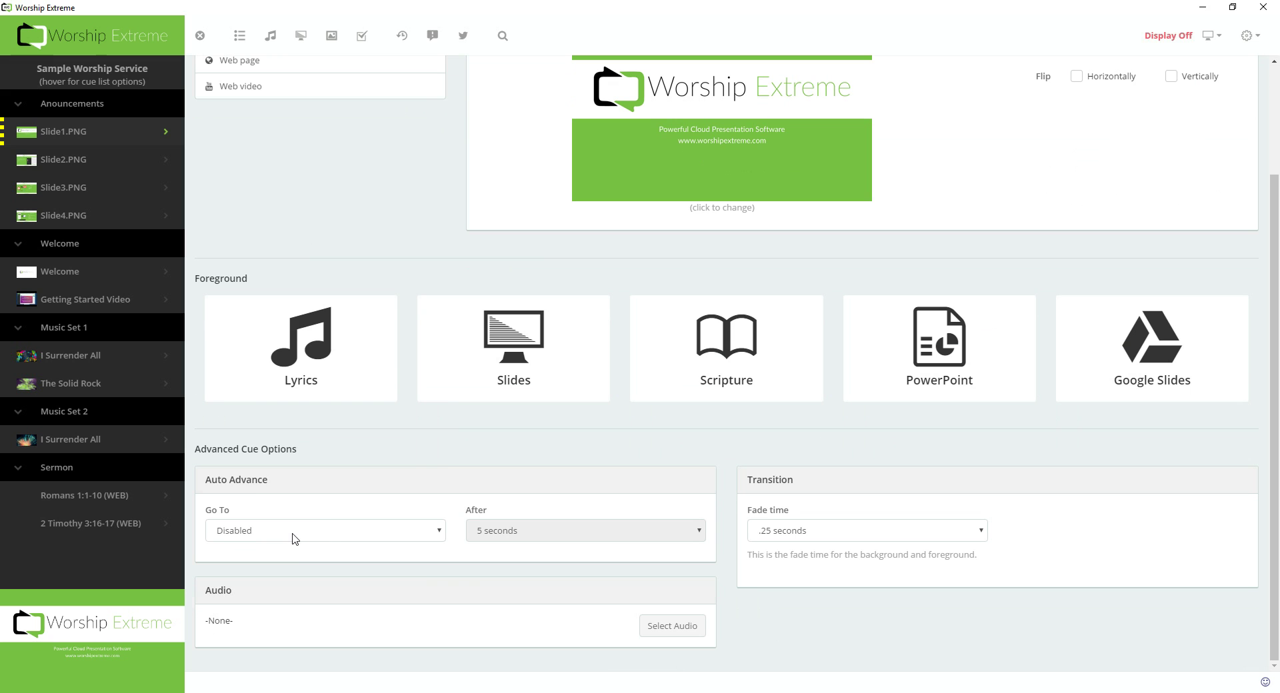
left_click(295, 533)
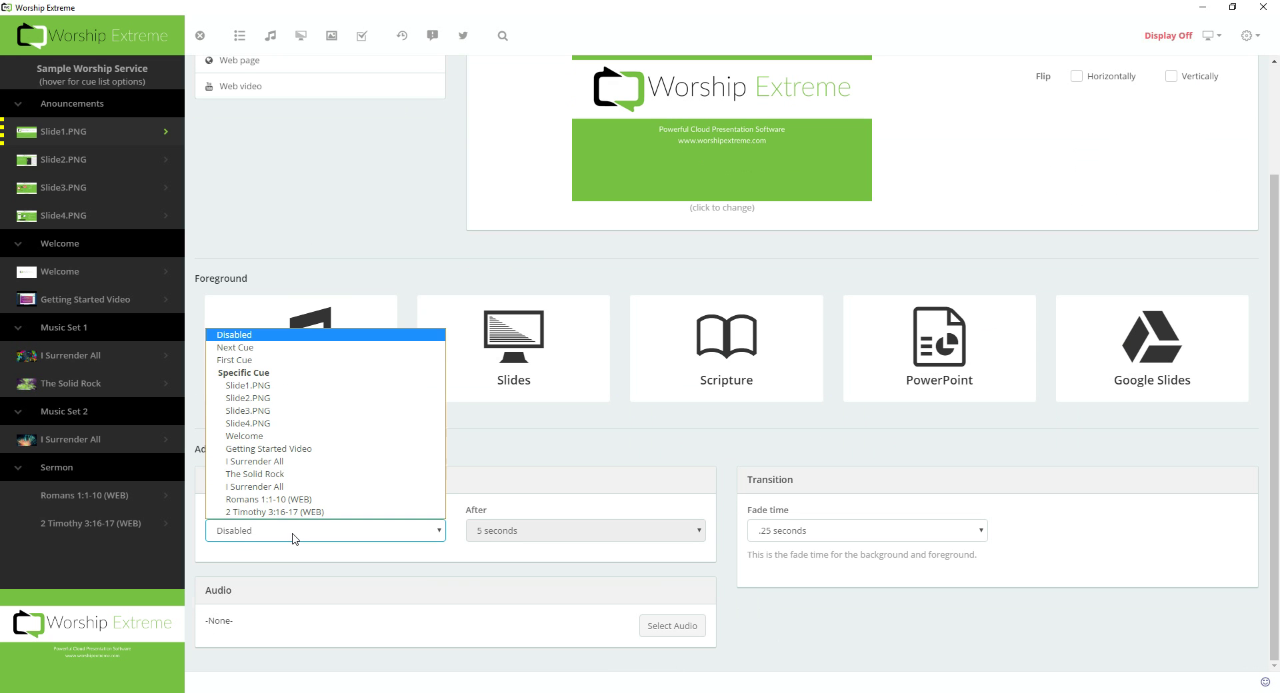
left_click(278, 353)
left_click(536, 531)
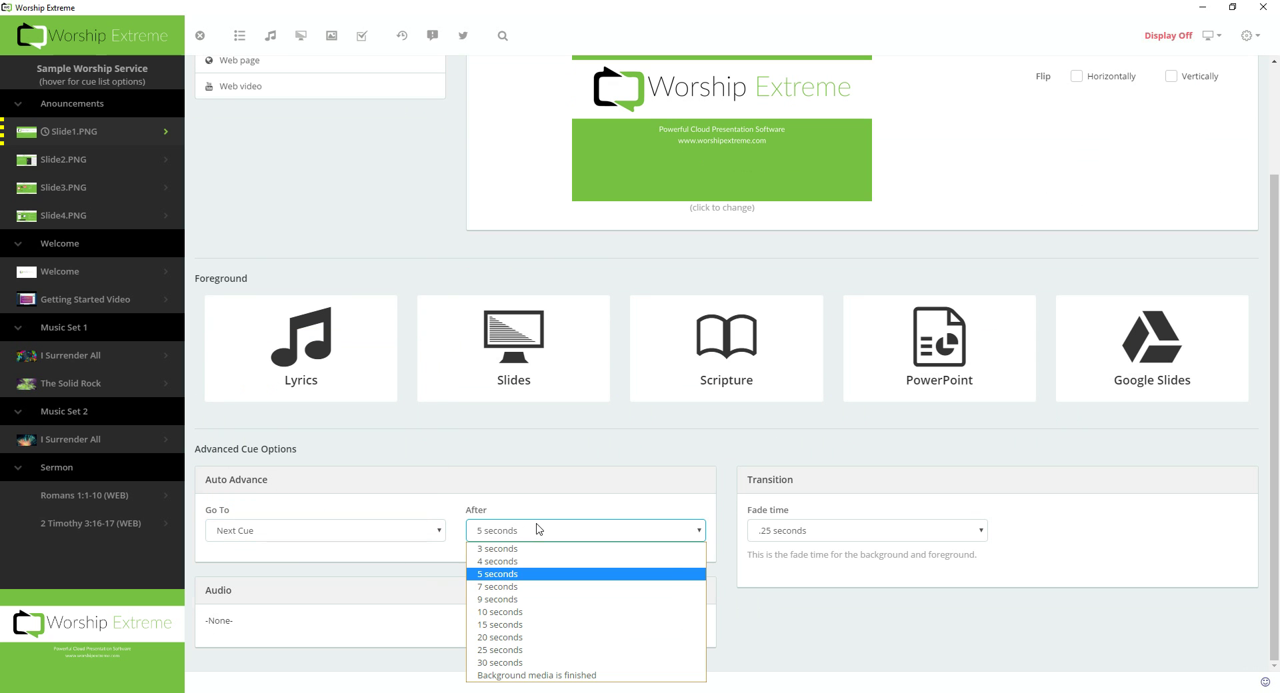
left_click(535, 549)
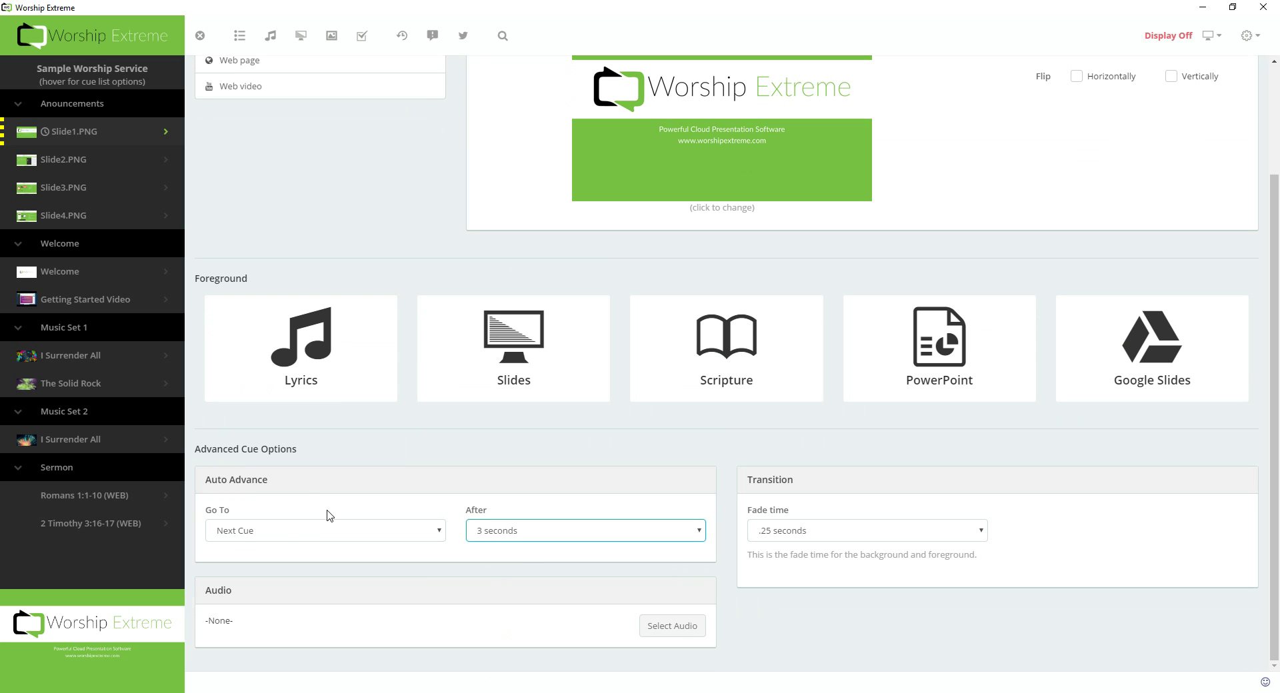
Set the Slide2.PNG cue to auto advance to the Next Cue after 3 seconds
right_click(85, 167)
left_click(100, 194)
scroll(280, 537, "down", 1)
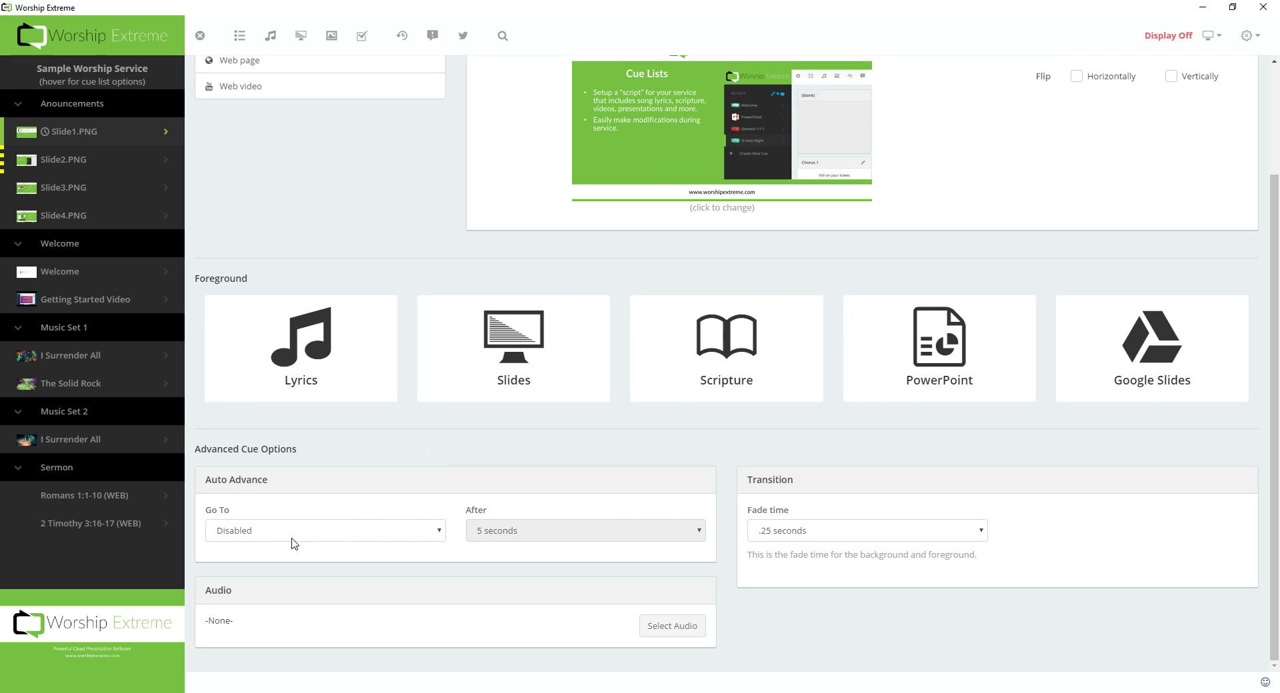
left_click(292, 537)
left_click(260, 346)
left_click(532, 528)
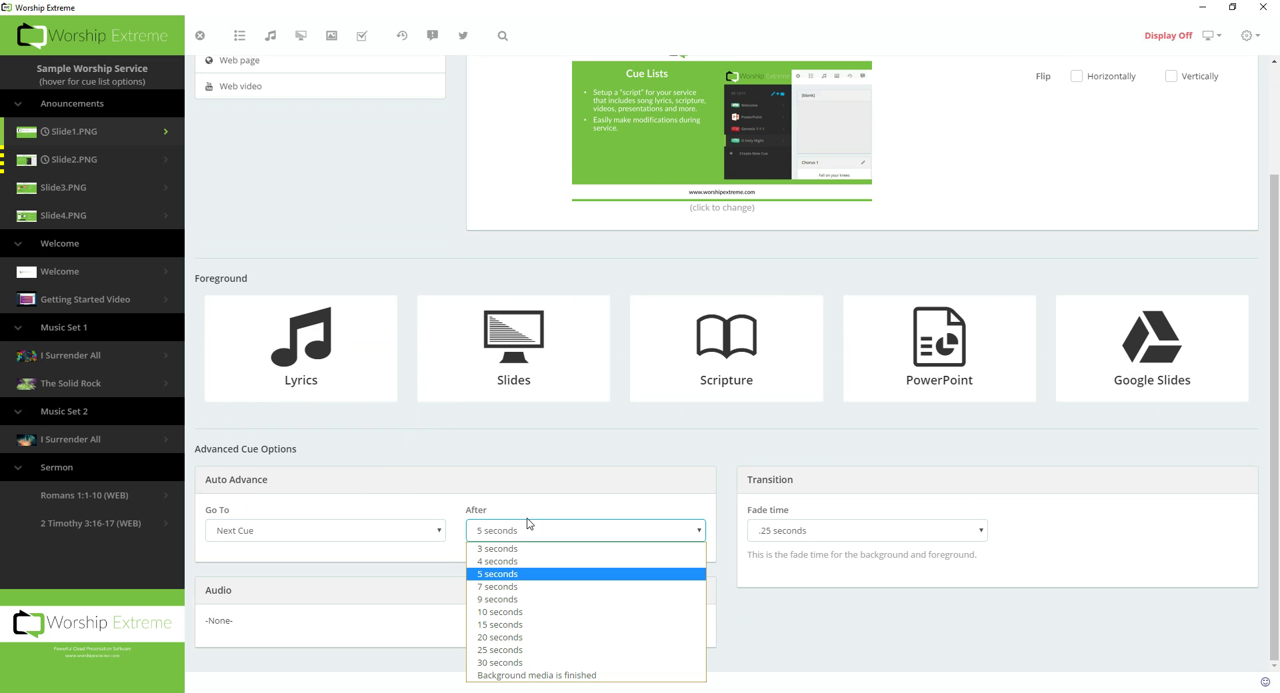
left_click(498, 549)
Set the Slide3.PNG cue to auto advance to the Next Cue after 3 seconds
right_click(49, 191)
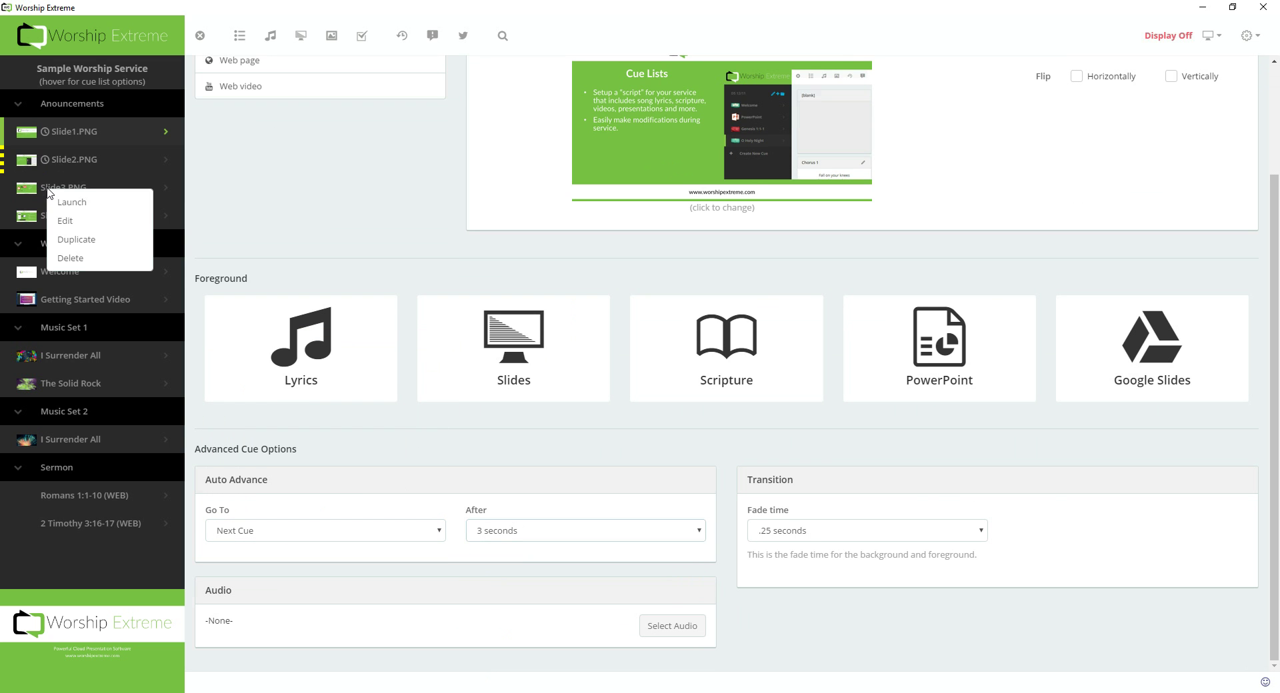
left_click(65, 221)
scroll(398, 530, "down", 1)
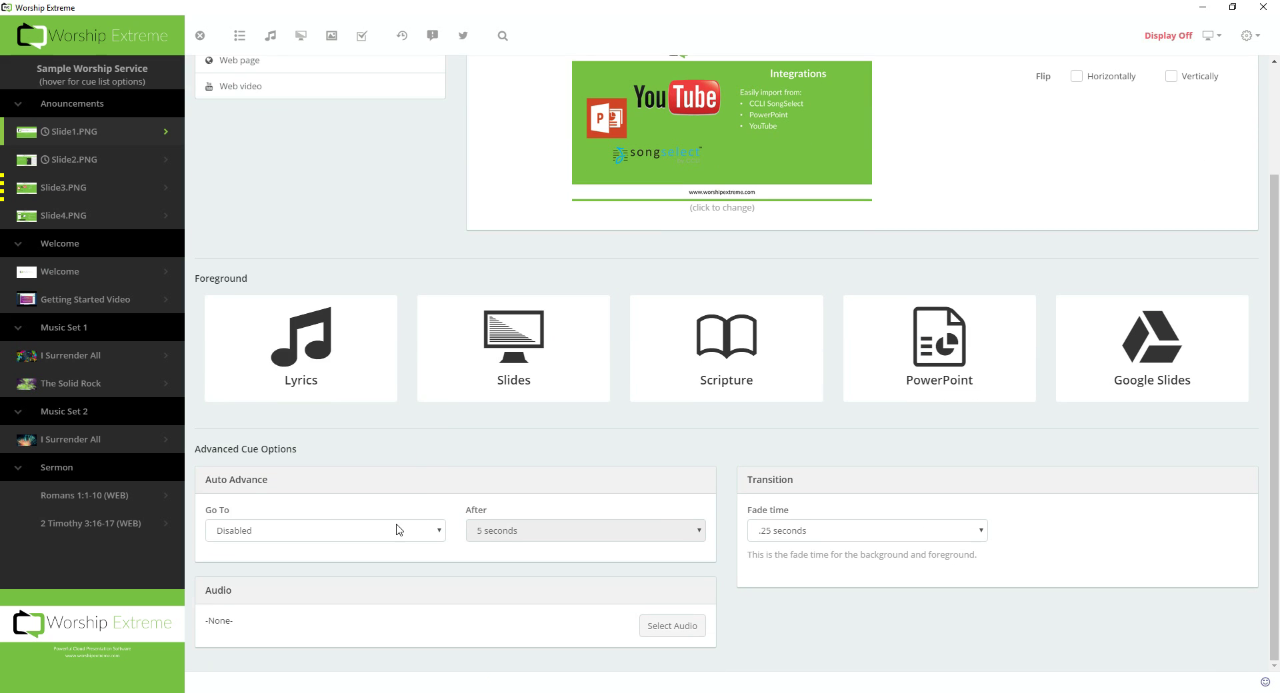
left_click(399, 530)
left_click(366, 349)
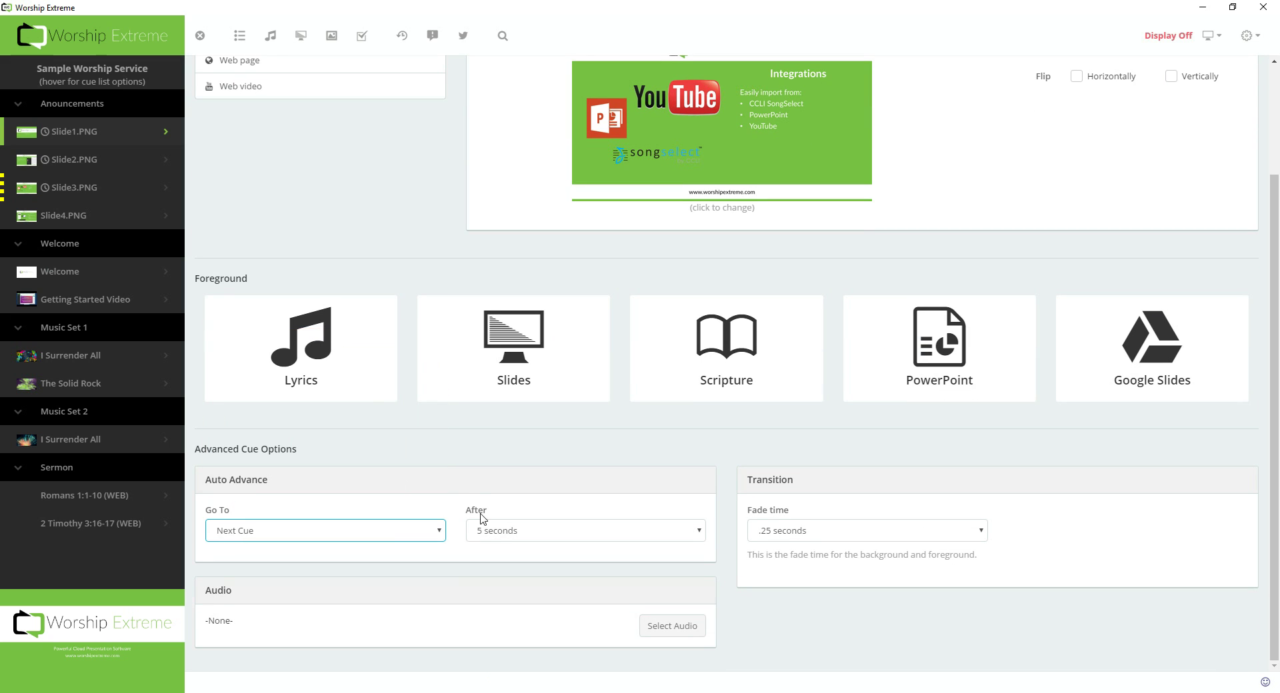
left_click(483, 531)
left_click(494, 571)
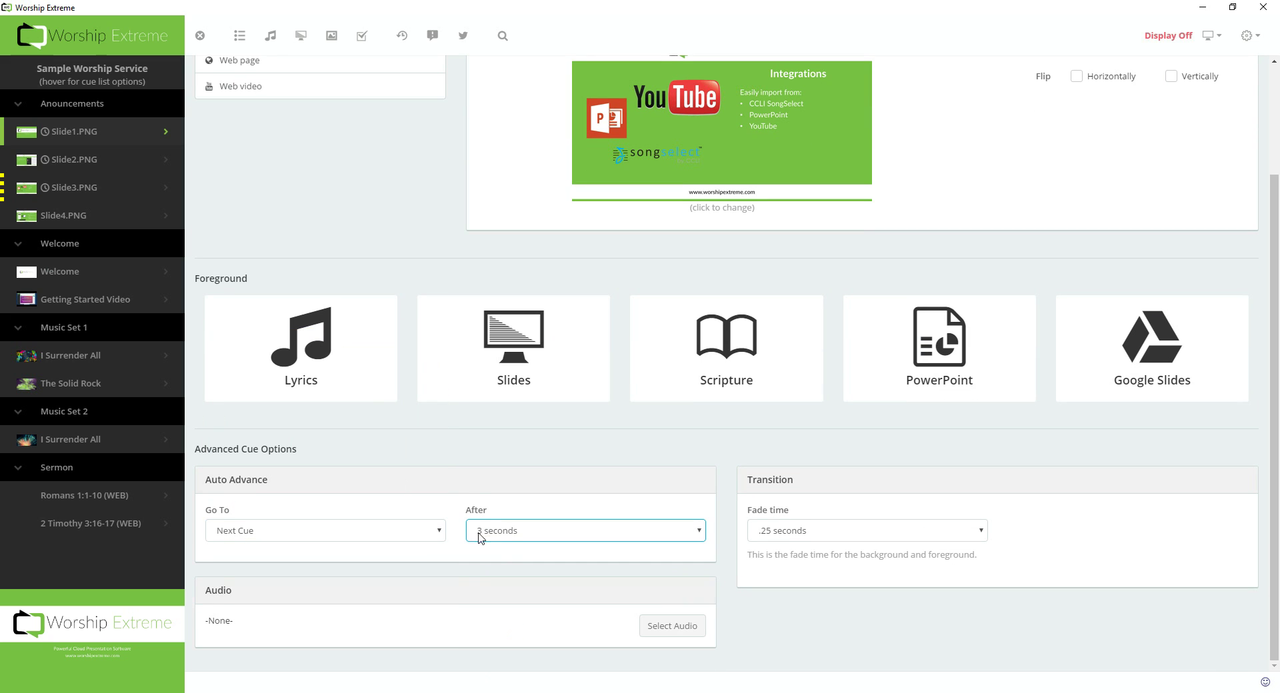
Set the Slide4.PNG cue to auto advance back to the specific cue Slide1.PNG after 3 seconds
right_click(54, 219)
left_click(73, 251)
scroll(329, 434, "down", 2)
left_click(315, 531)
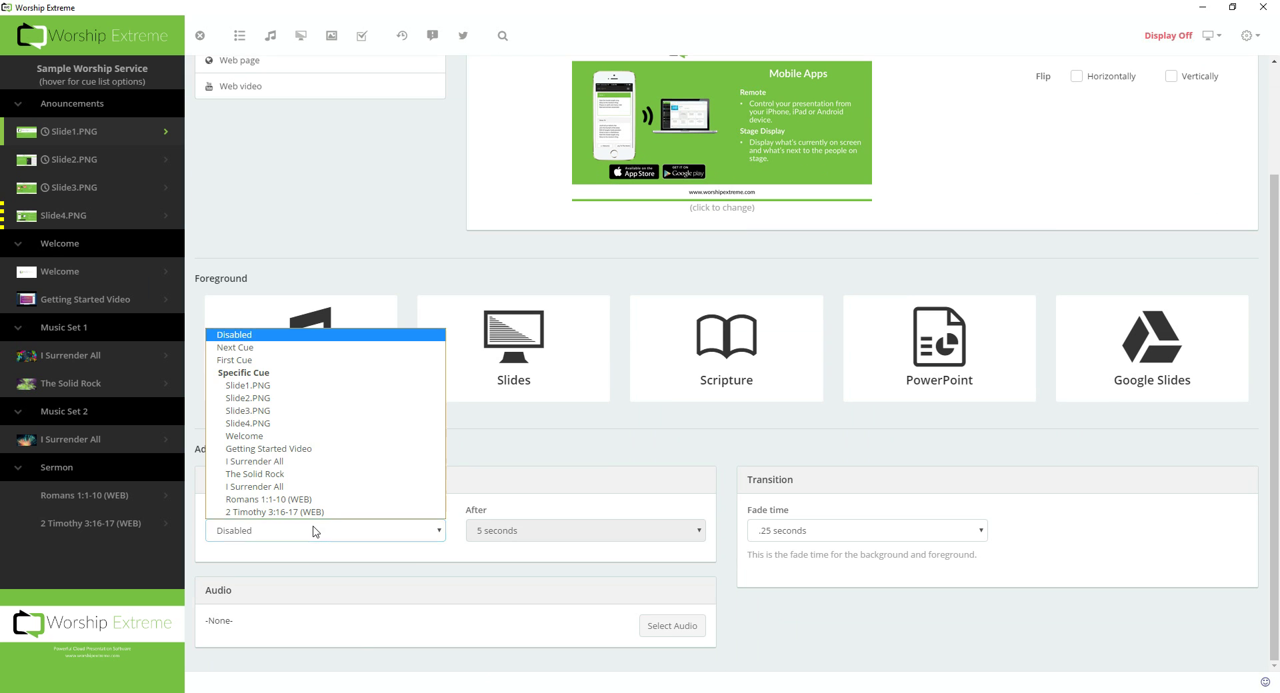
left_click(306, 386)
left_click(554, 533)
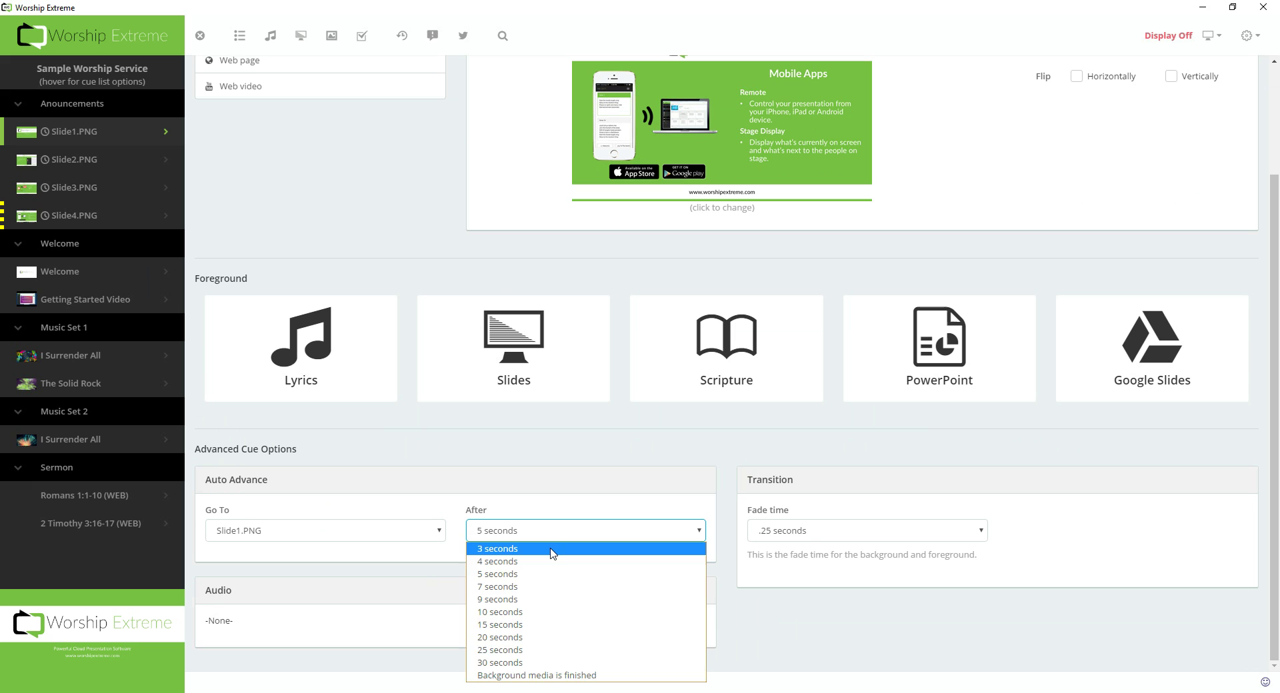
left_click(552, 554)
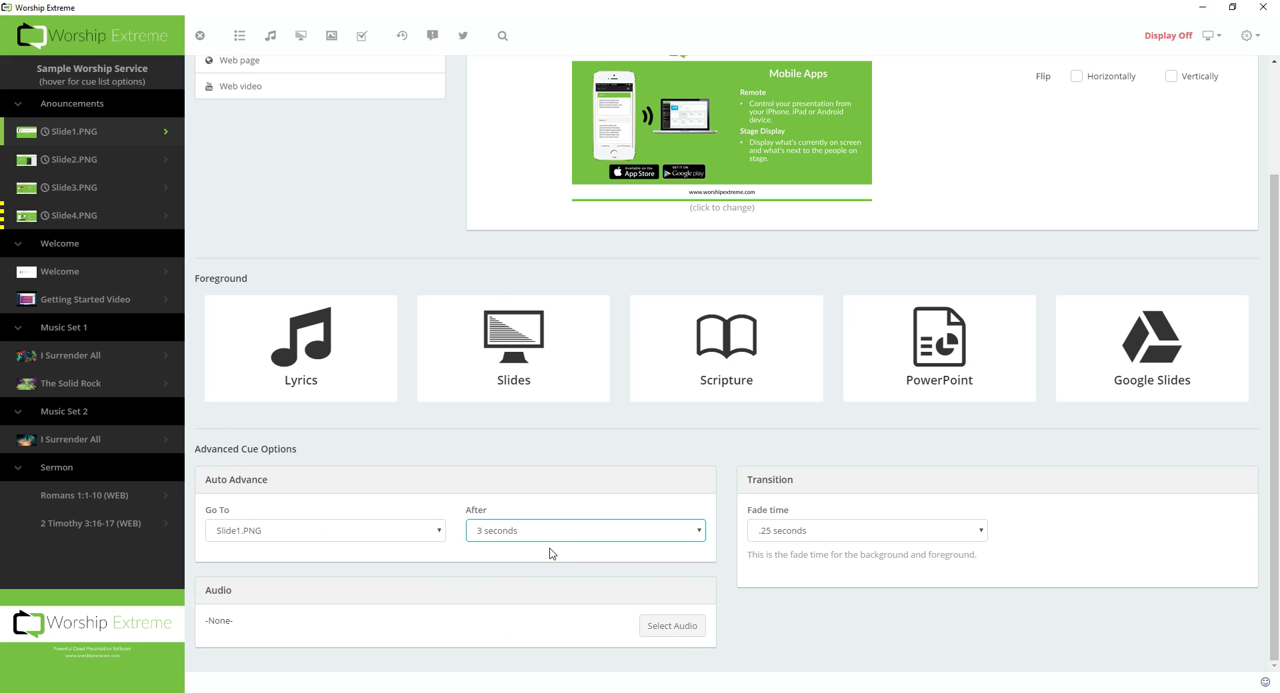
Launch Slide1.PNG to watch the announcement loop, and end the loop by launching I Surrender All in Music Set 1
left_click(101, 139)
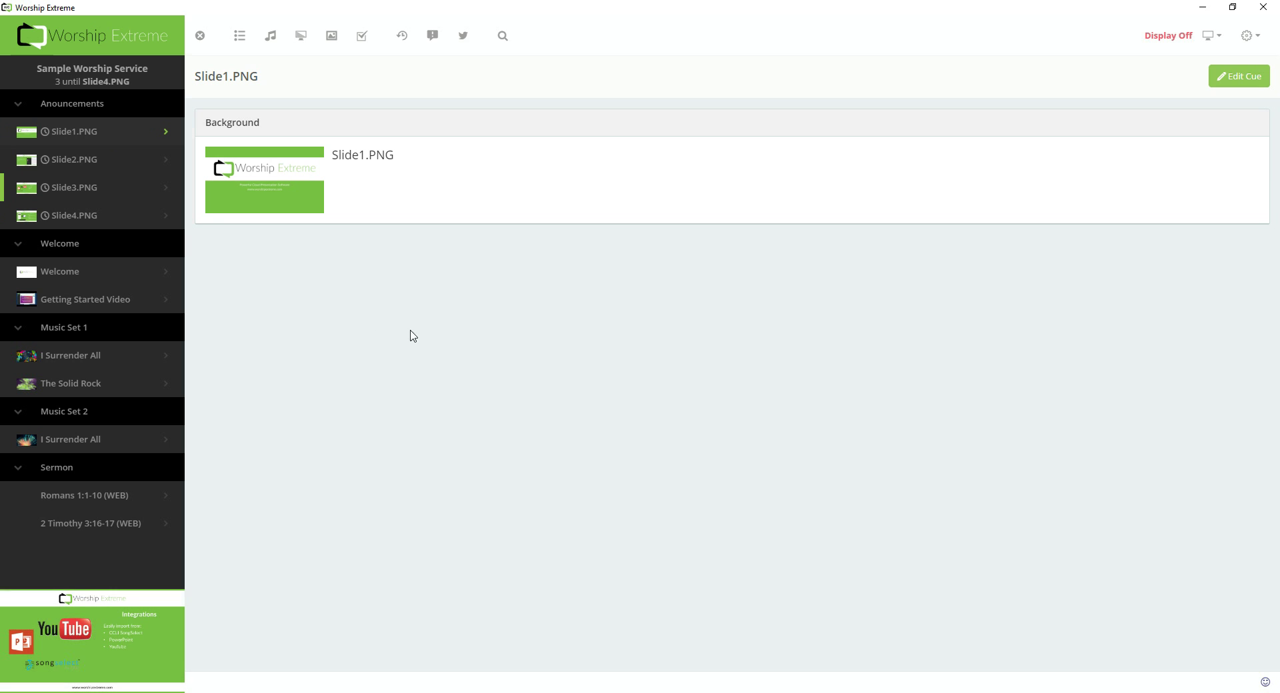
left_click(75, 366)
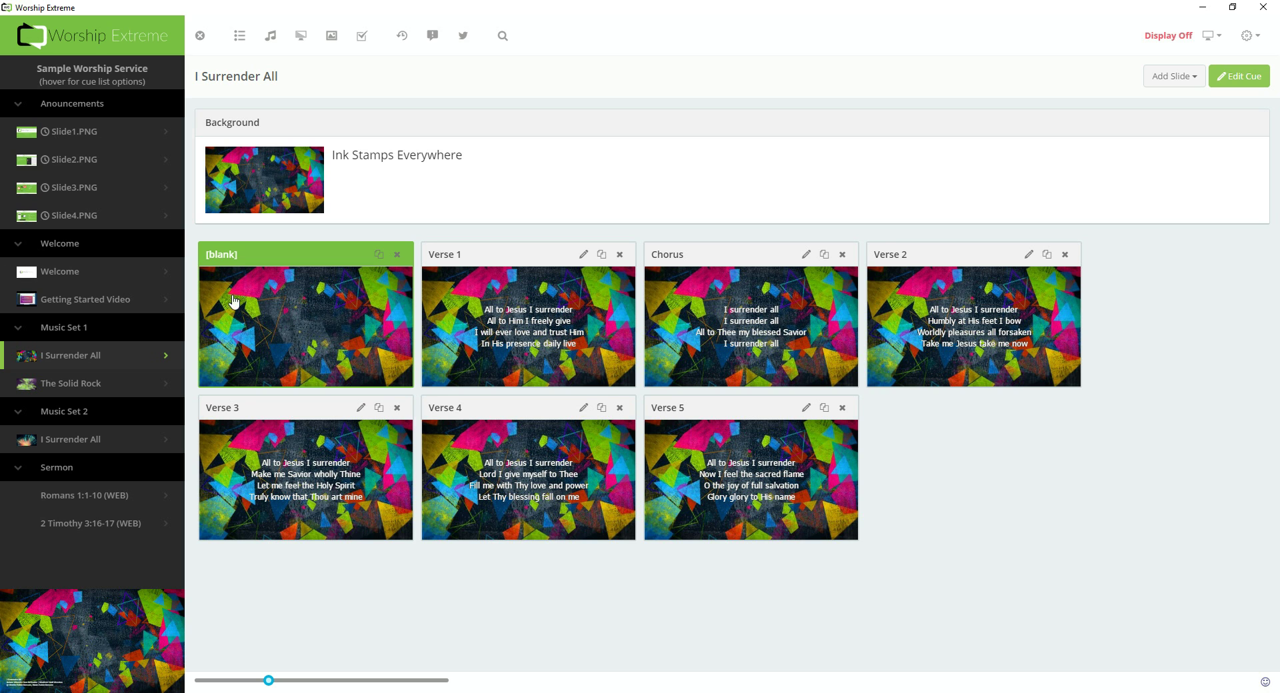
Edit the Welcome cue and assign the audio track "In The Light" to it
right_click(77, 273)
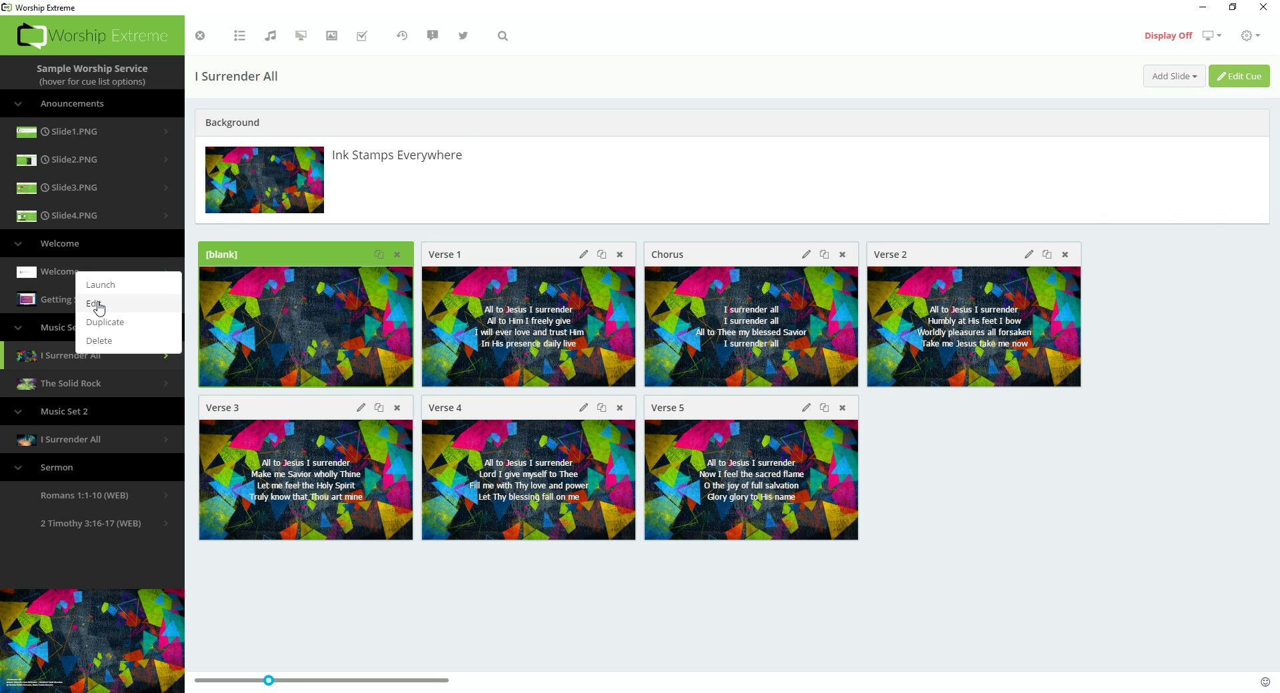
left_click(98, 306)
scroll(362, 271, "down", 1)
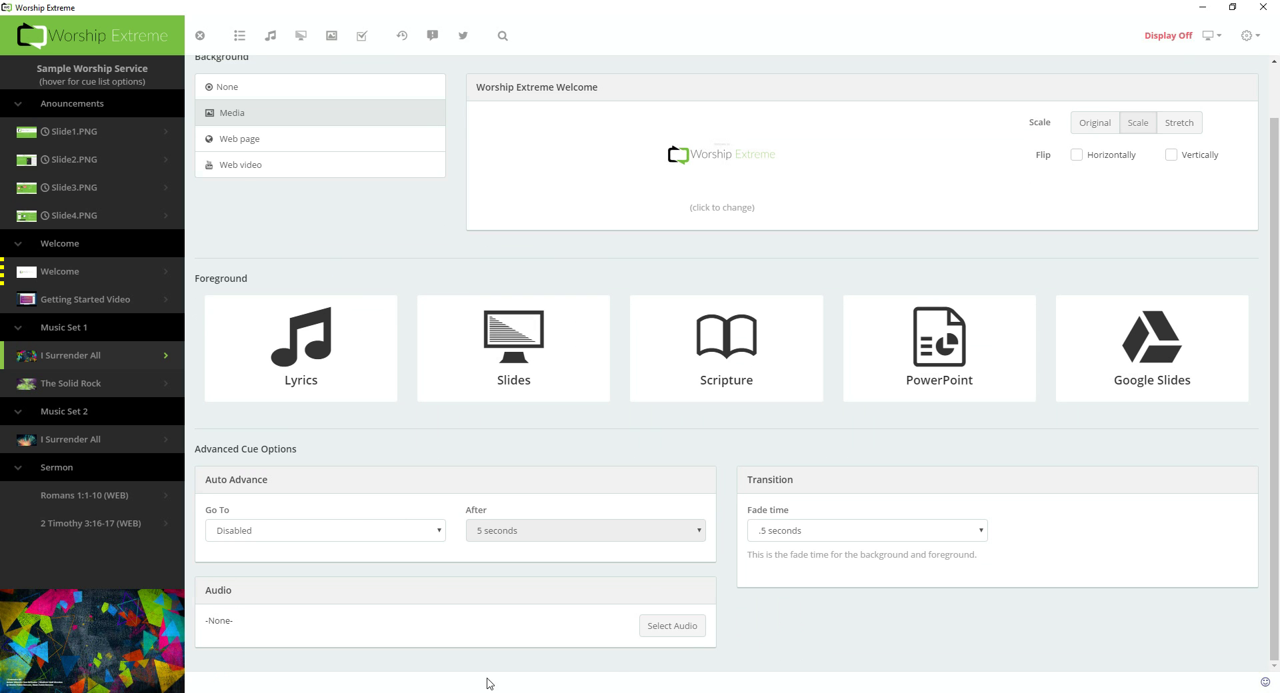
left_click(680, 636)
mouse_move(260, 163)
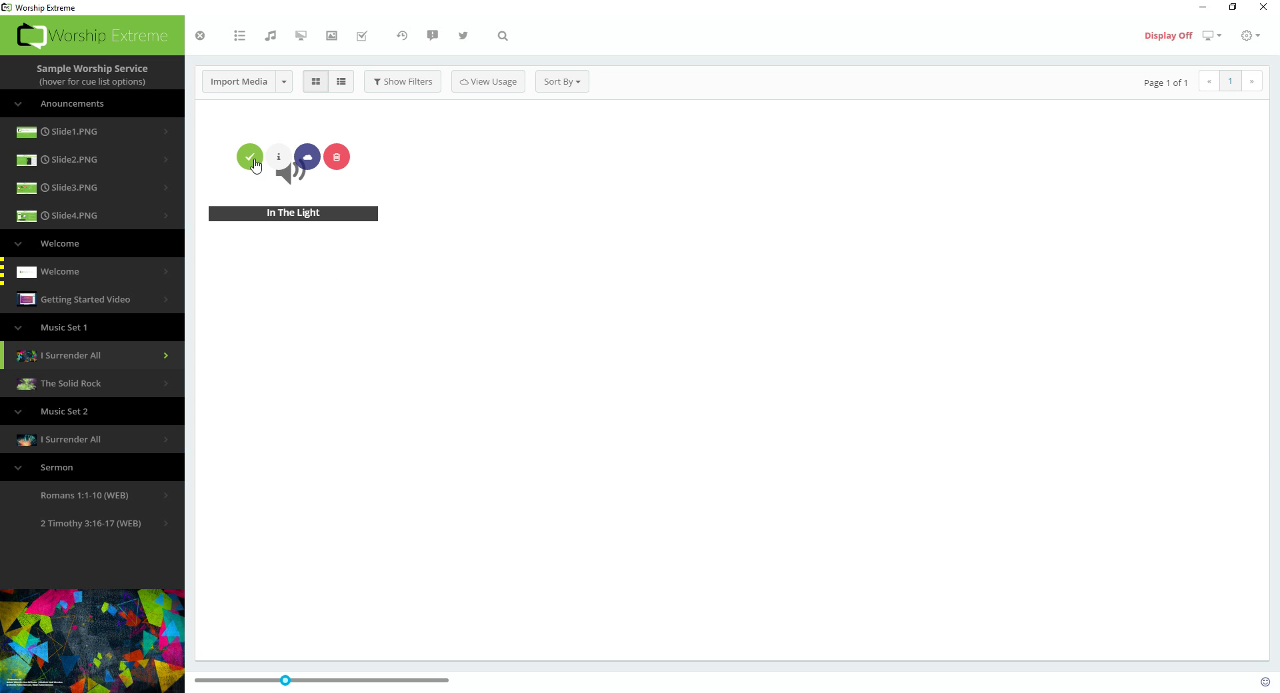
left_click(256, 166)
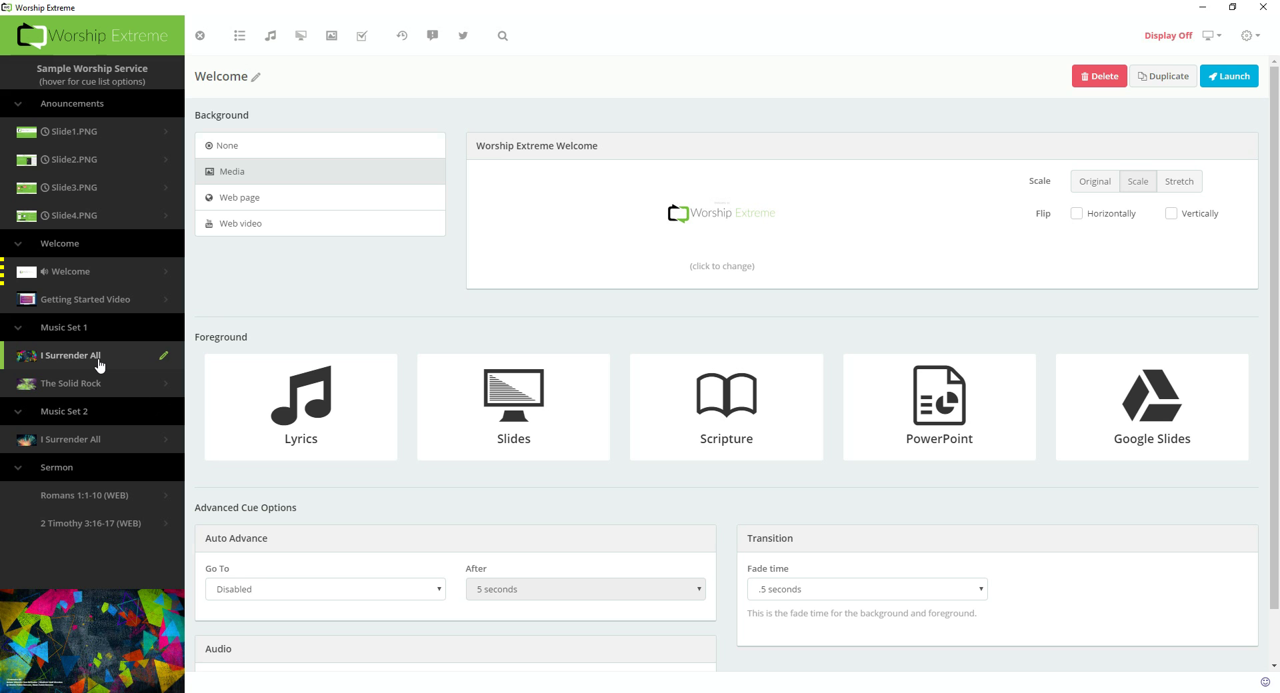
Launch the Welcome cue to hear its audio, and end playback by launching I Surrender All in Music Set 1
left_click(78, 277)
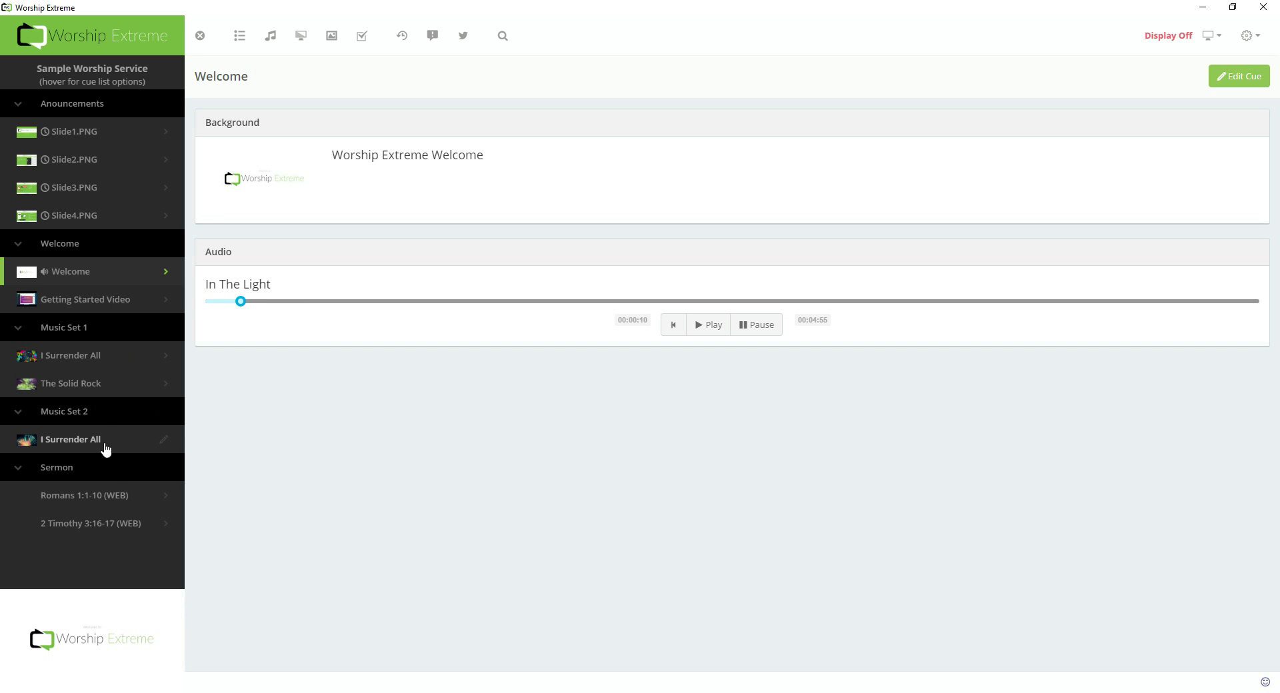
left_click(99, 364)
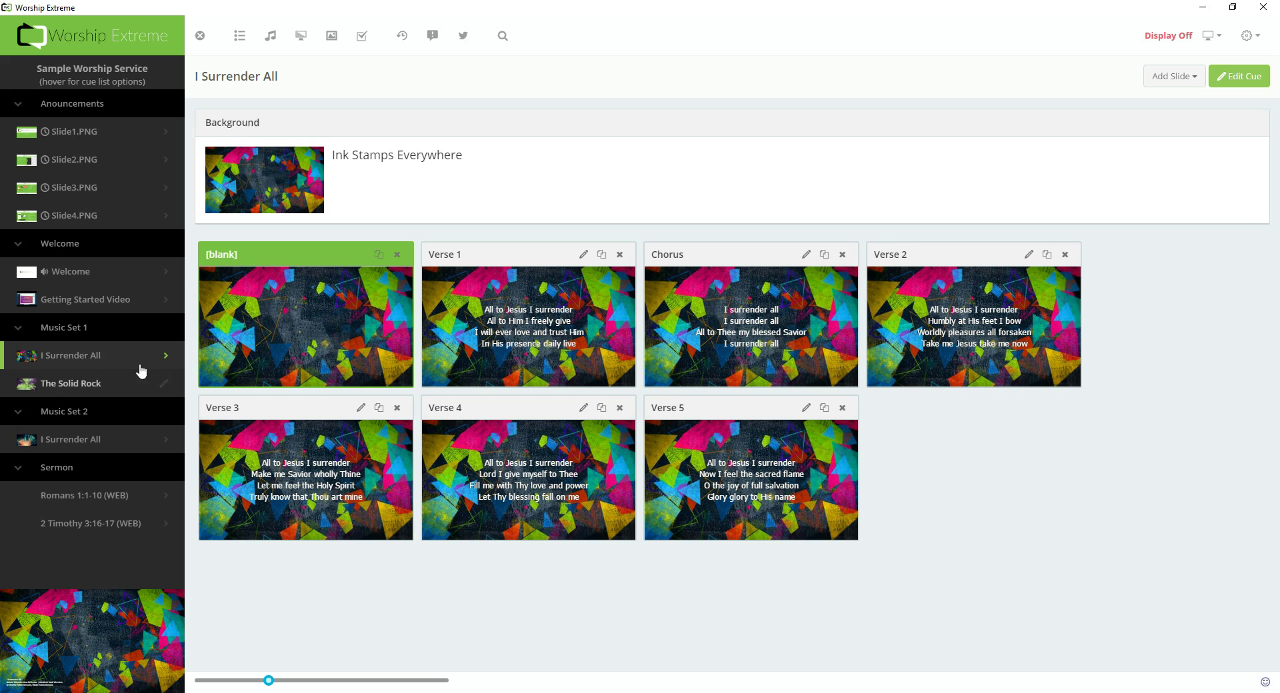
Open the Welcome cue for editing and examine the available transition fade times without choosing another one
right_click(83, 283)
left_click(95, 308)
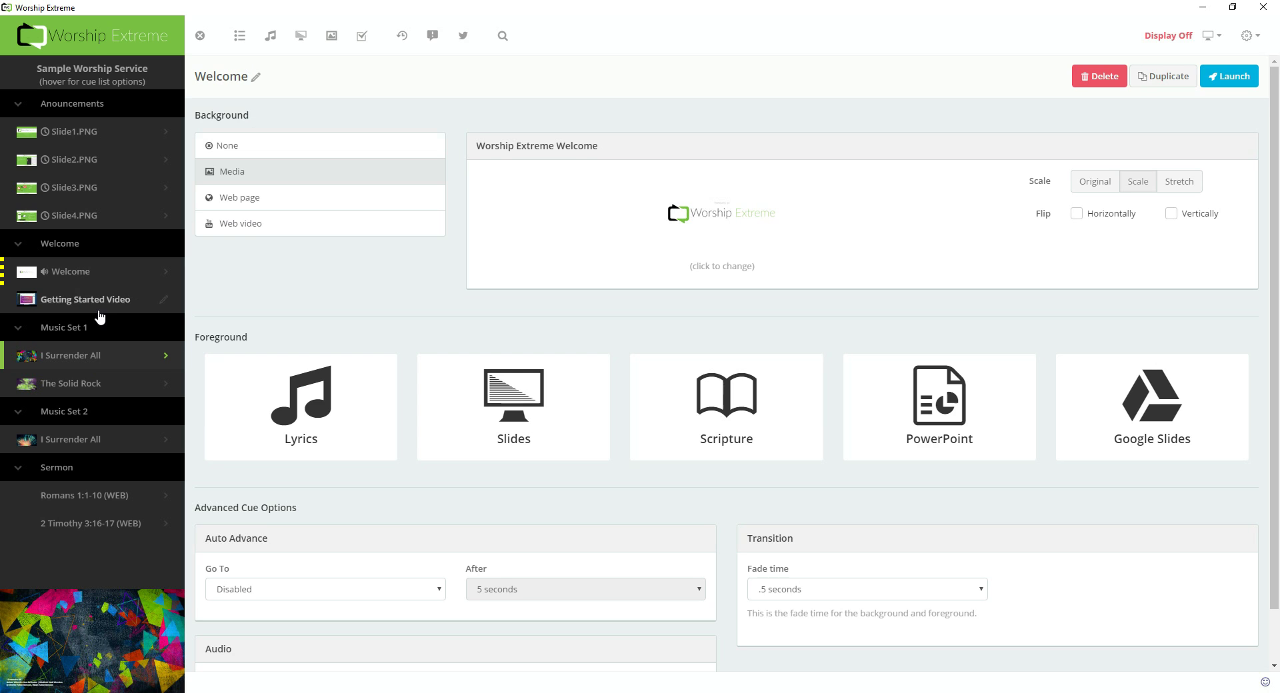
scroll(787, 540, "down", 1)
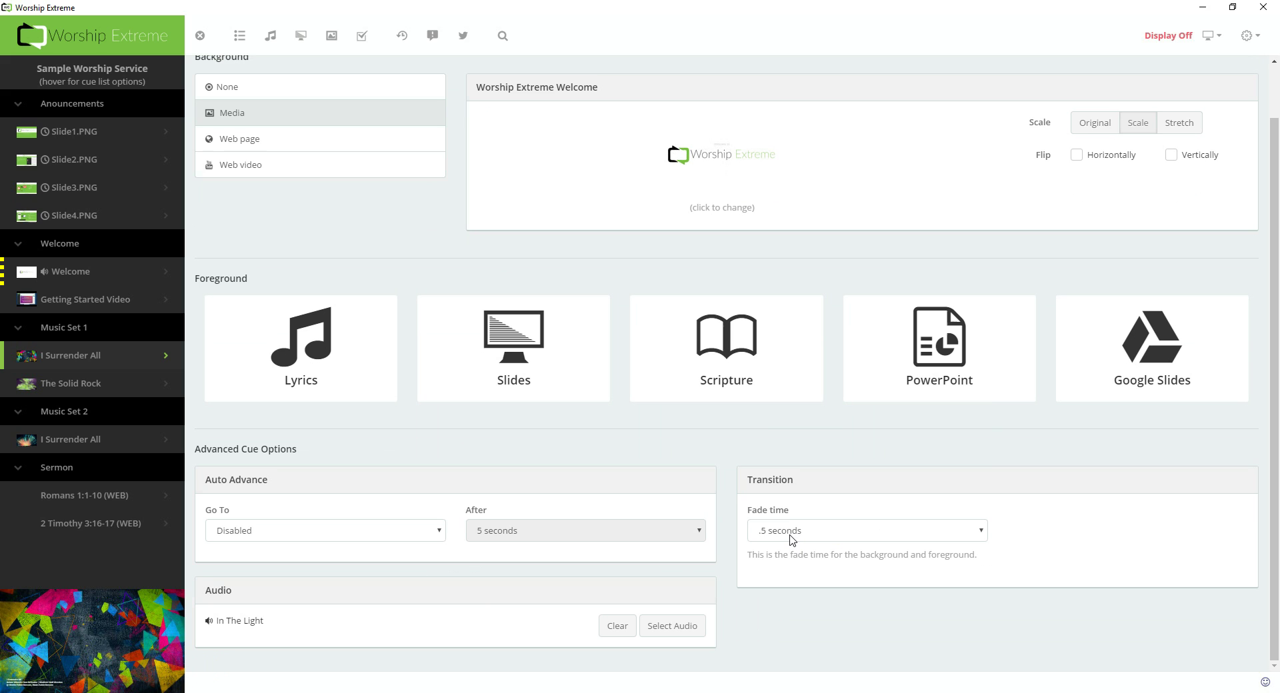
left_click(791, 537)
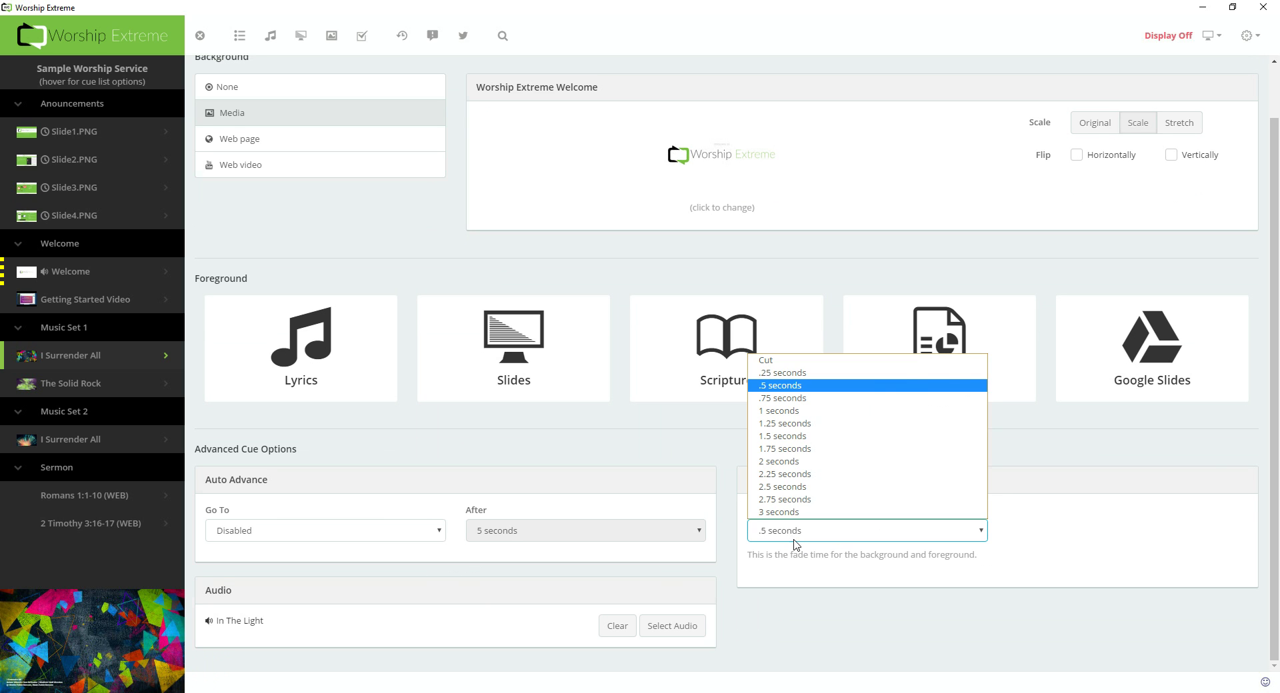
left_click(799, 552)
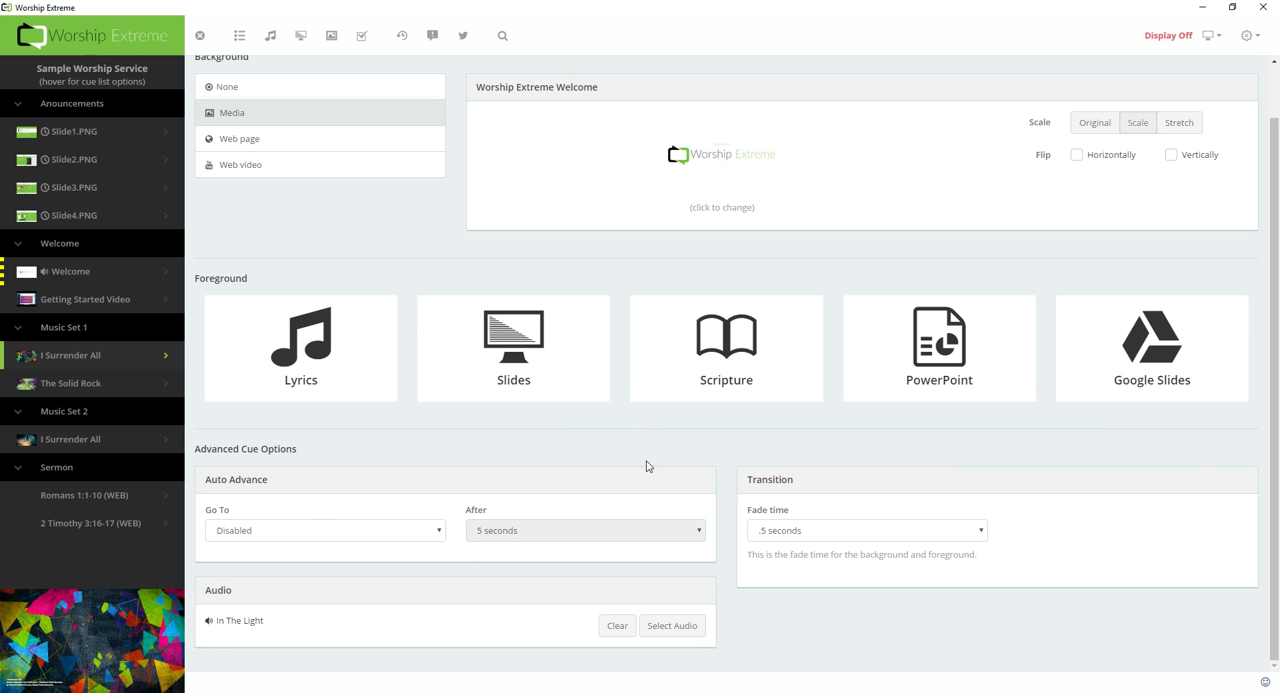
Open the printable version of the Sample Worship Service cue list, examine the song verse orders, and close it
mouse_move(110, 368)
mouse_move(106, 103)
mouse_move(125, 81)
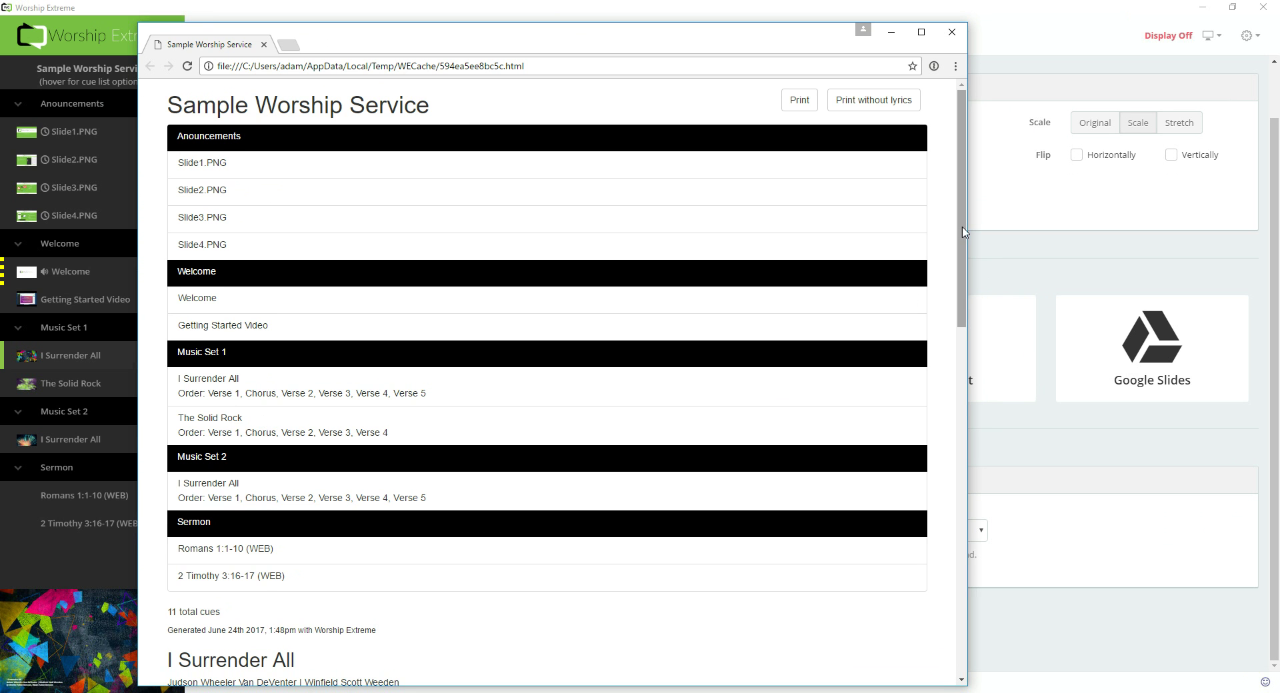
left_click_drag(961, 240, 923, 200)
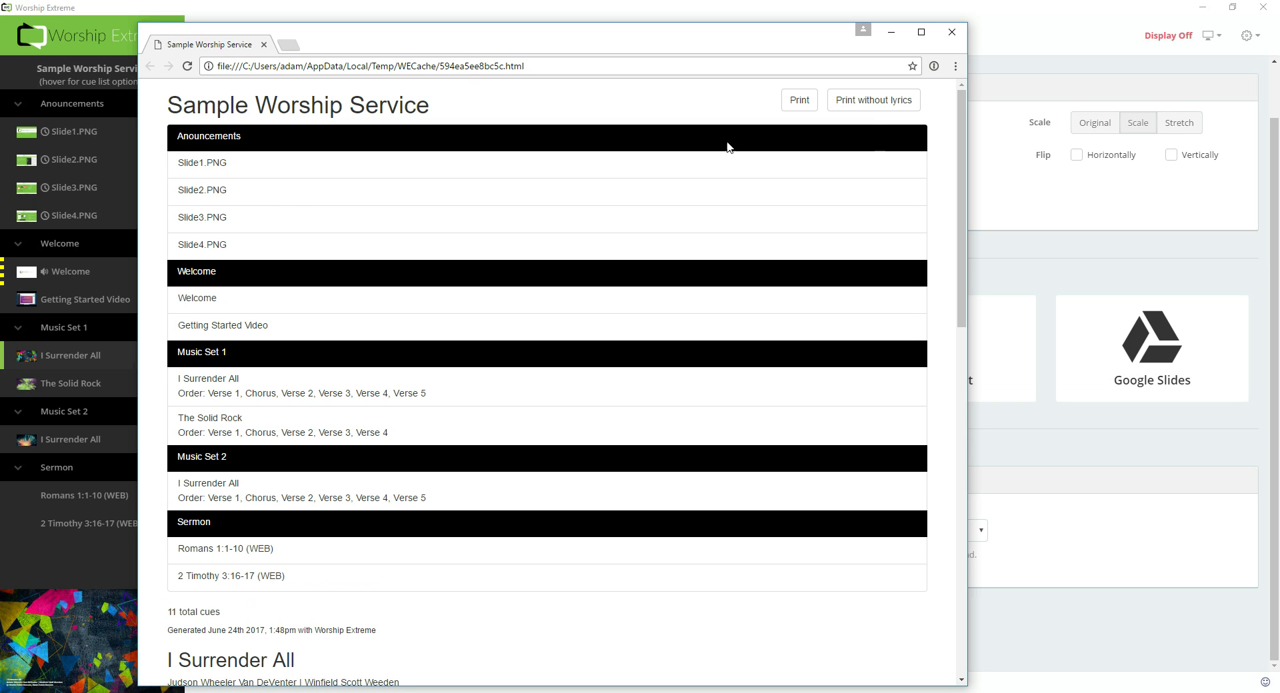
left_click_drag(199, 392, 433, 396)
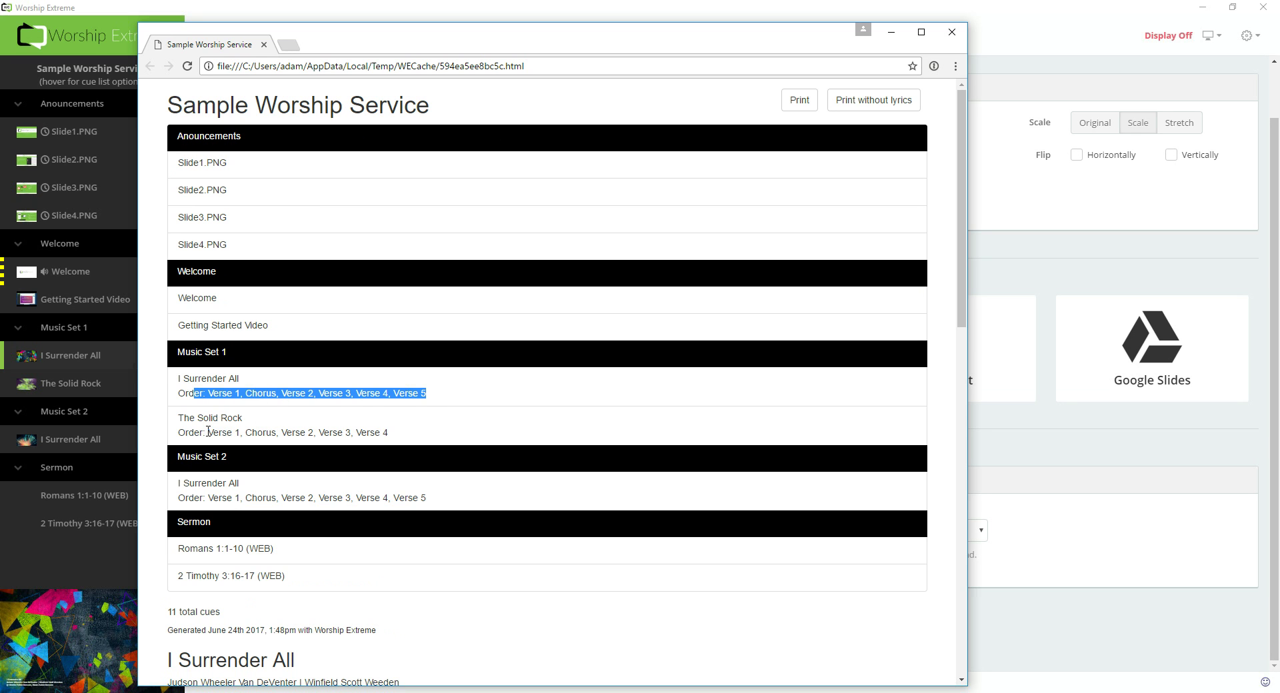
left_click(433, 449)
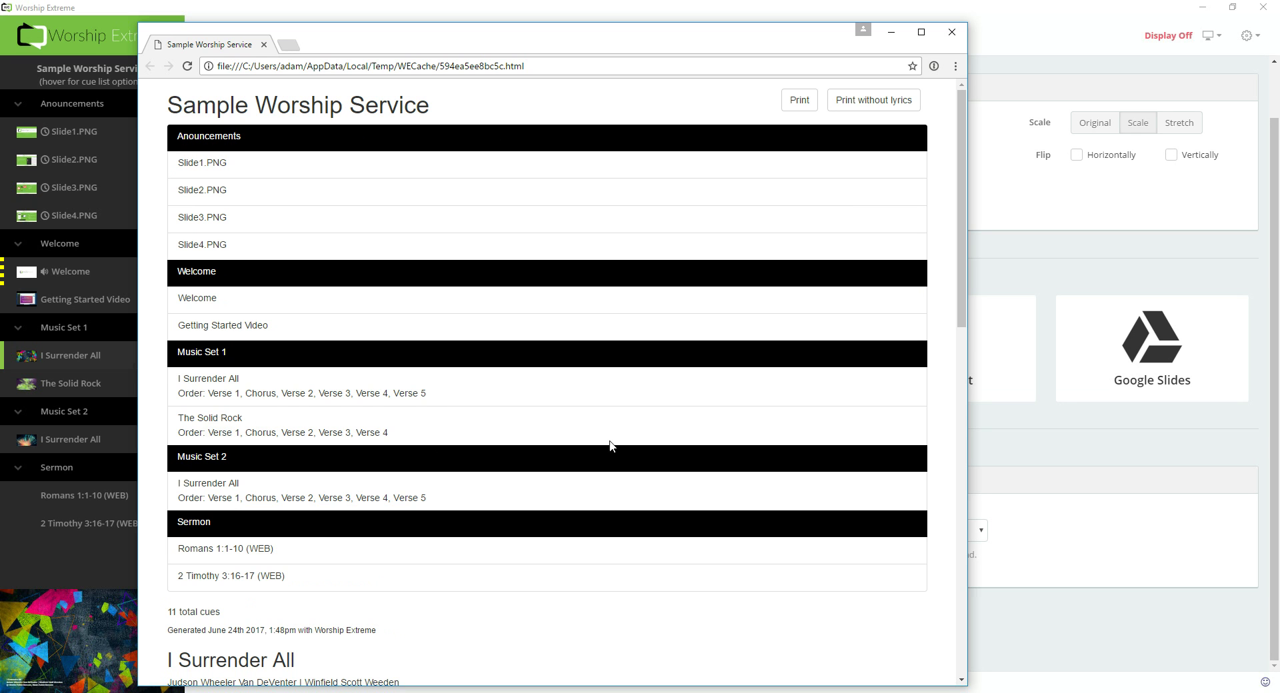
left_click(952, 31)
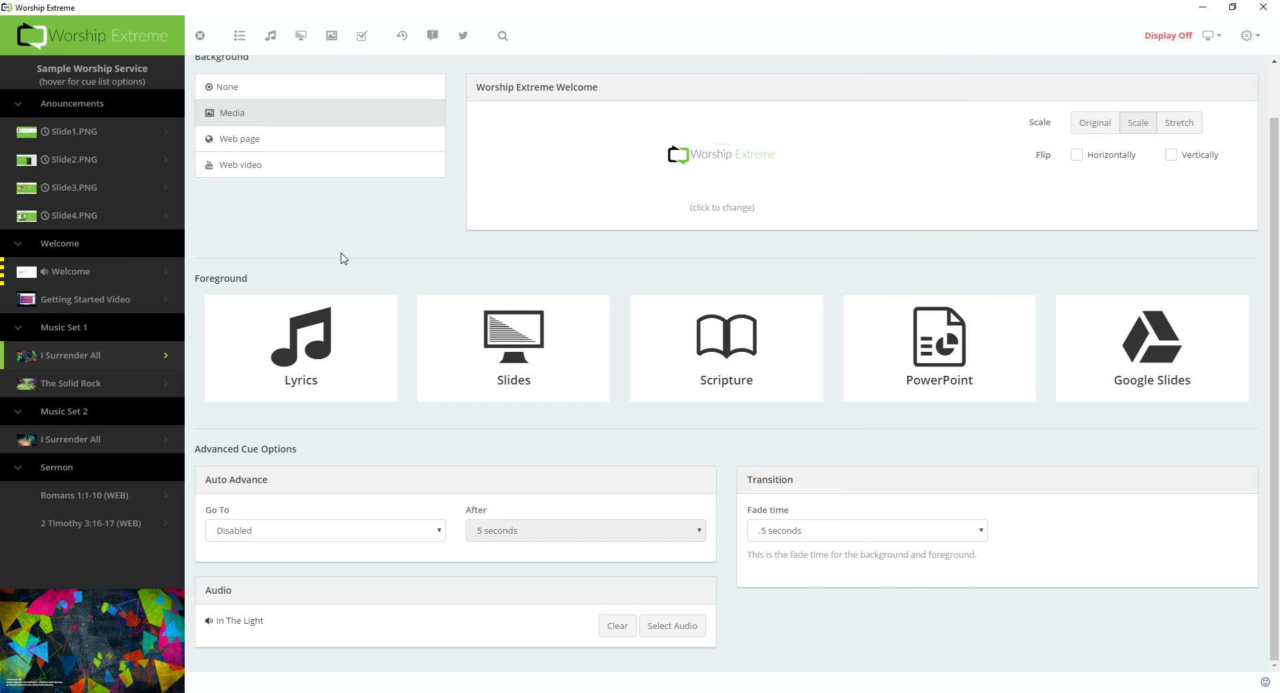